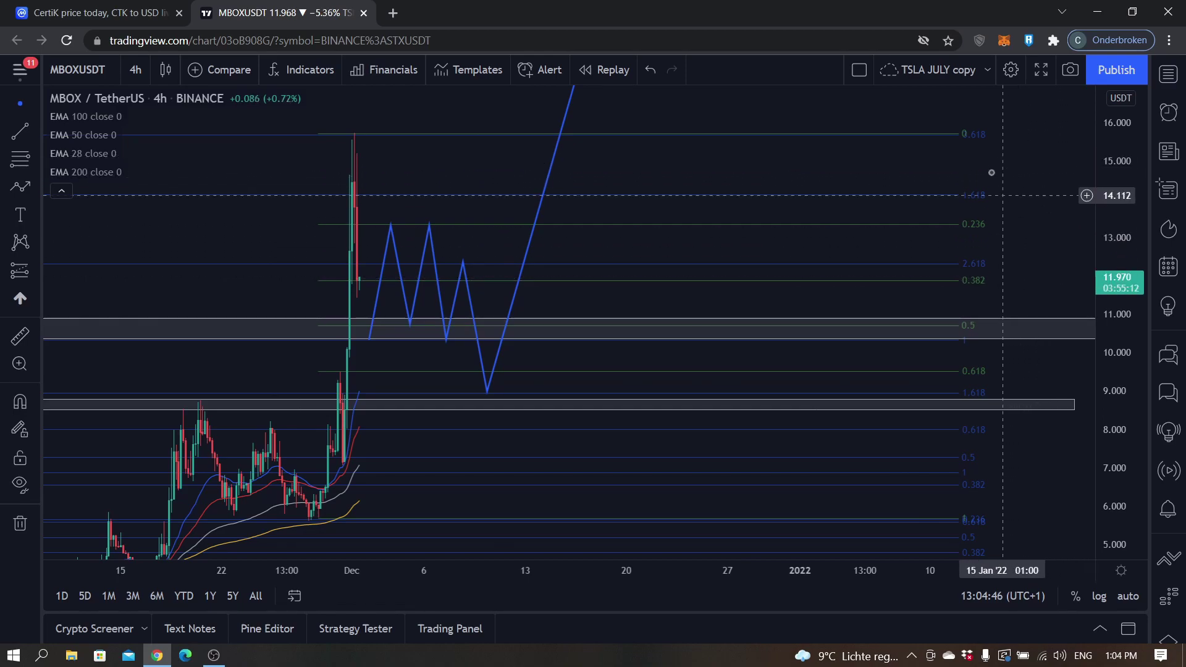
Switch to CoinMarketCap, search for "mobox" and open the MOBOX (MBOX) coin page
mouse_move(569, 187)
mouse_down()
mouse_move(662, 243)
mouse_move(604, 294)
mouse_move(702, 233)
mouse_move(741, 248)
mouse_up()
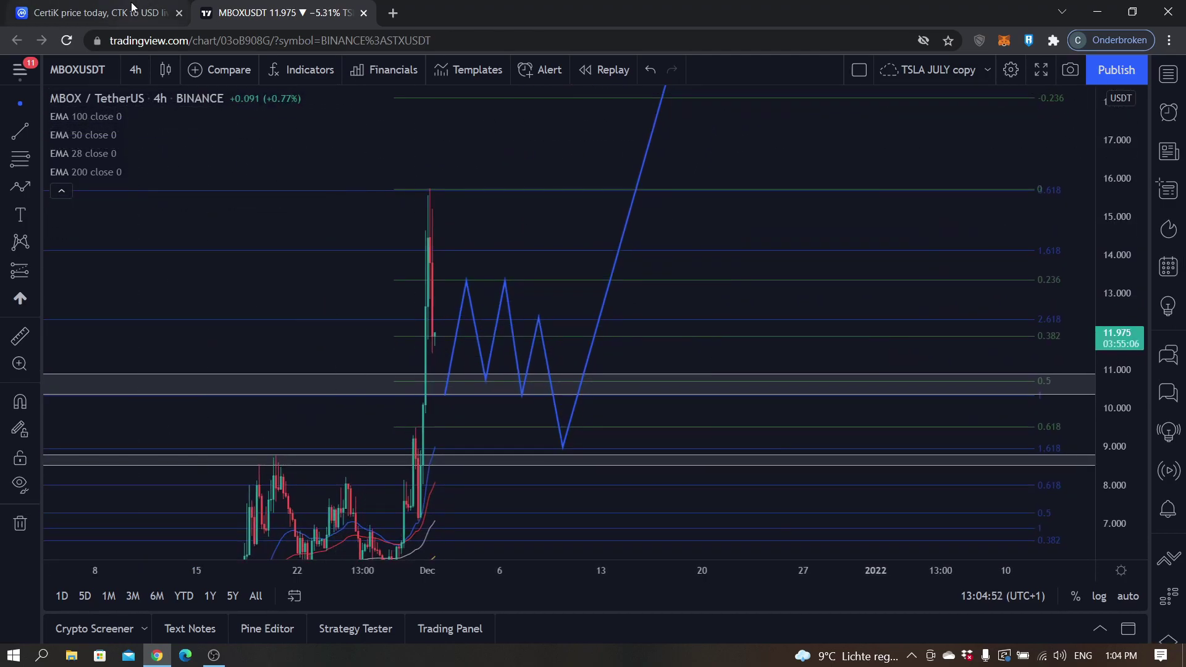
click(102, 12)
scroll(1003, 211, up, 1)
click(1060, 112)
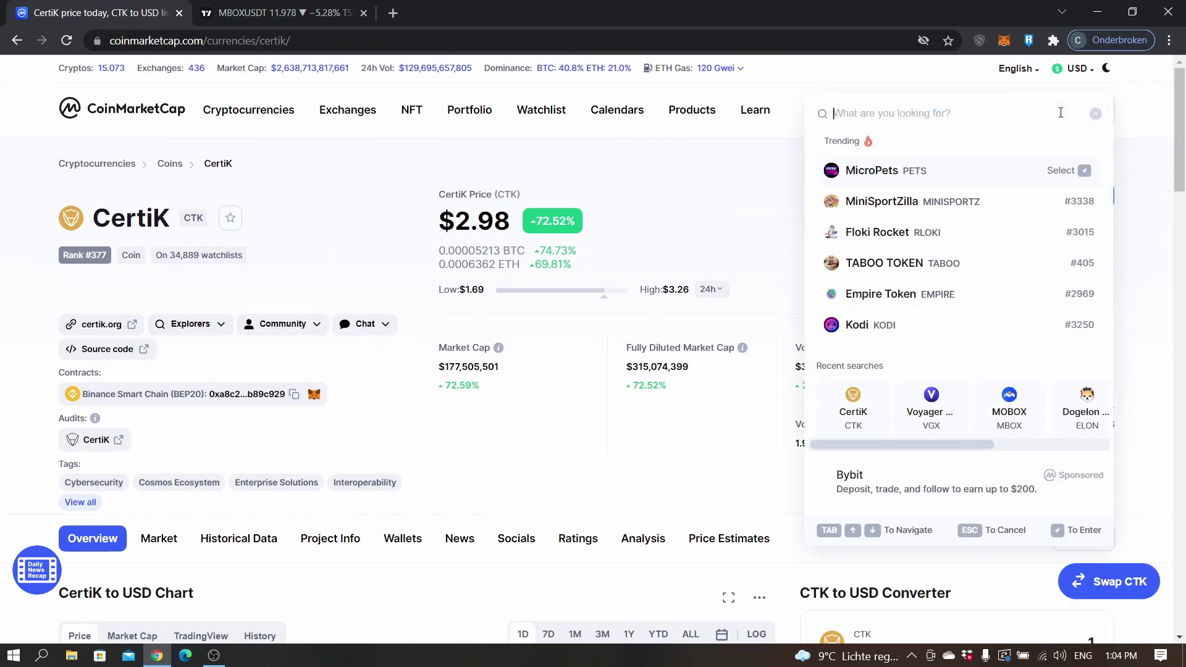
text(mobox)
click(942, 183)
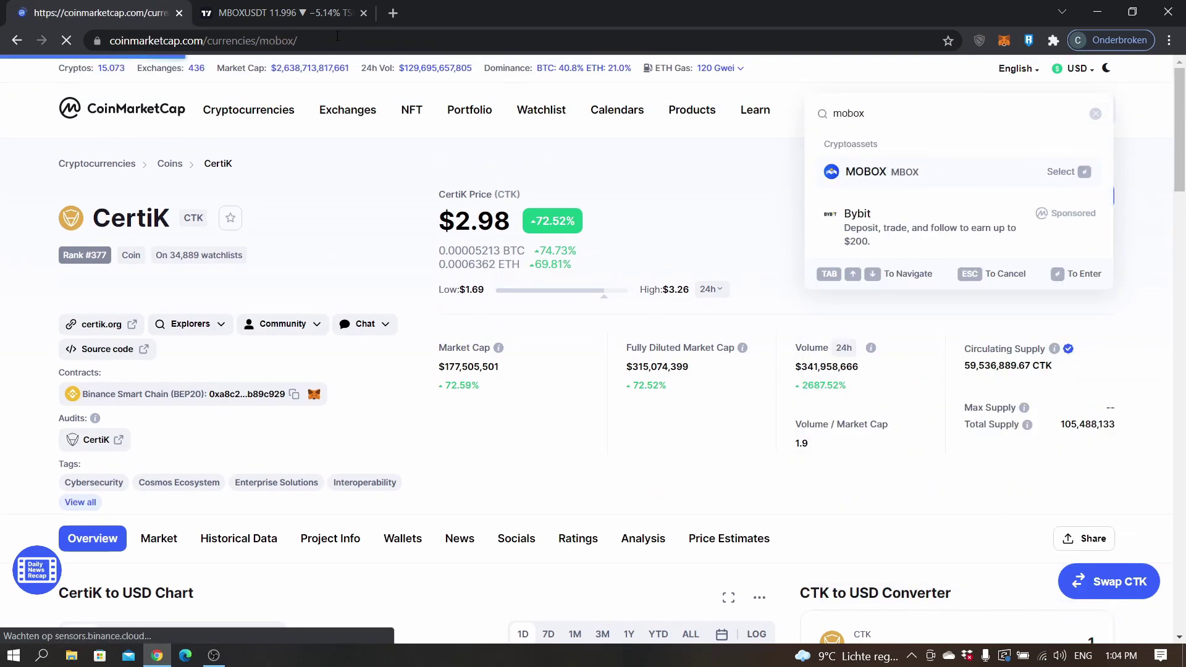
Return to the TradingView chart, measure the rally from the late-November low to the peak with a Long Position, and delete that drawing
click(284, 12)
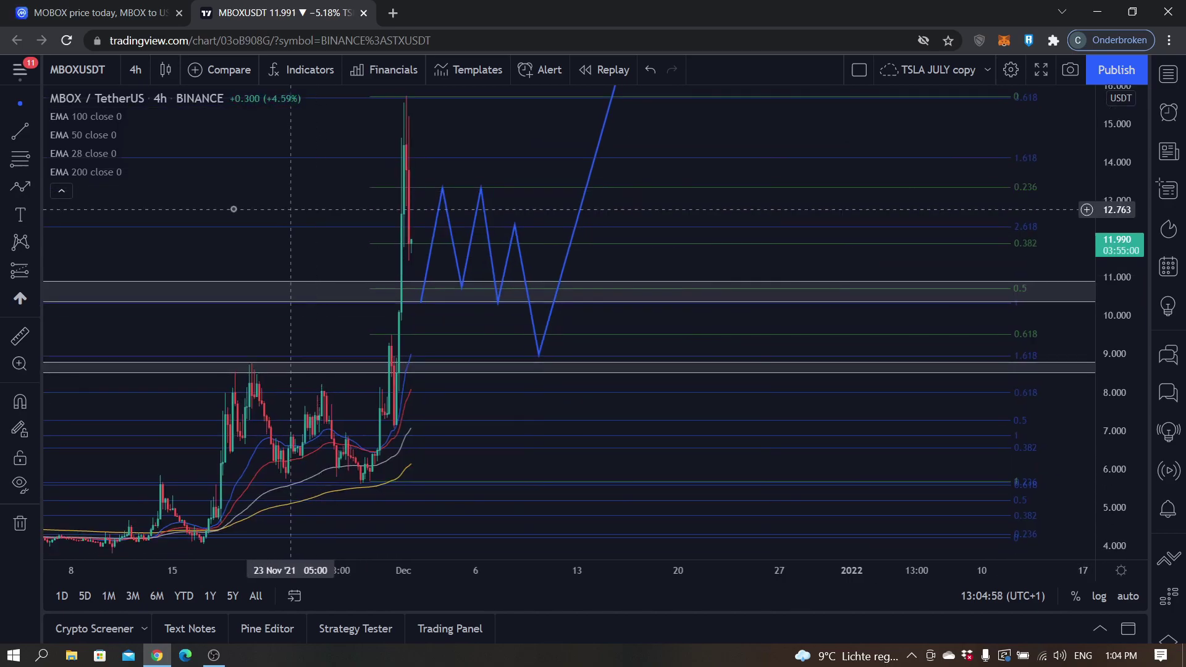
click(20, 270)
click(362, 477)
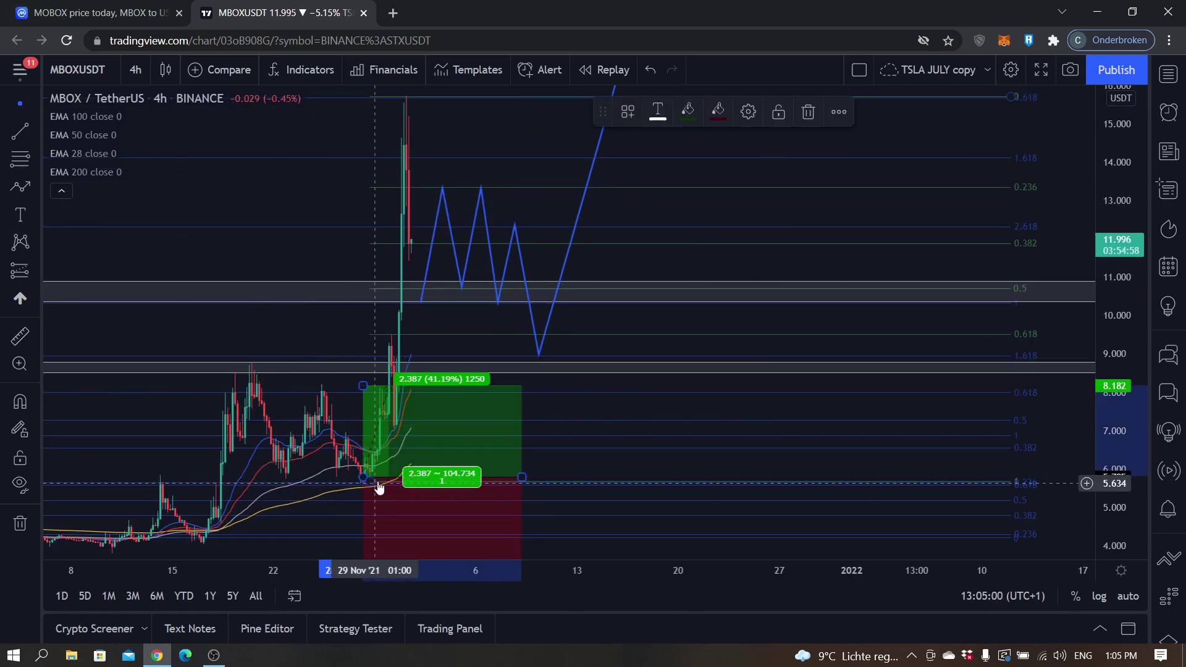
drag(365, 374, 390, 97)
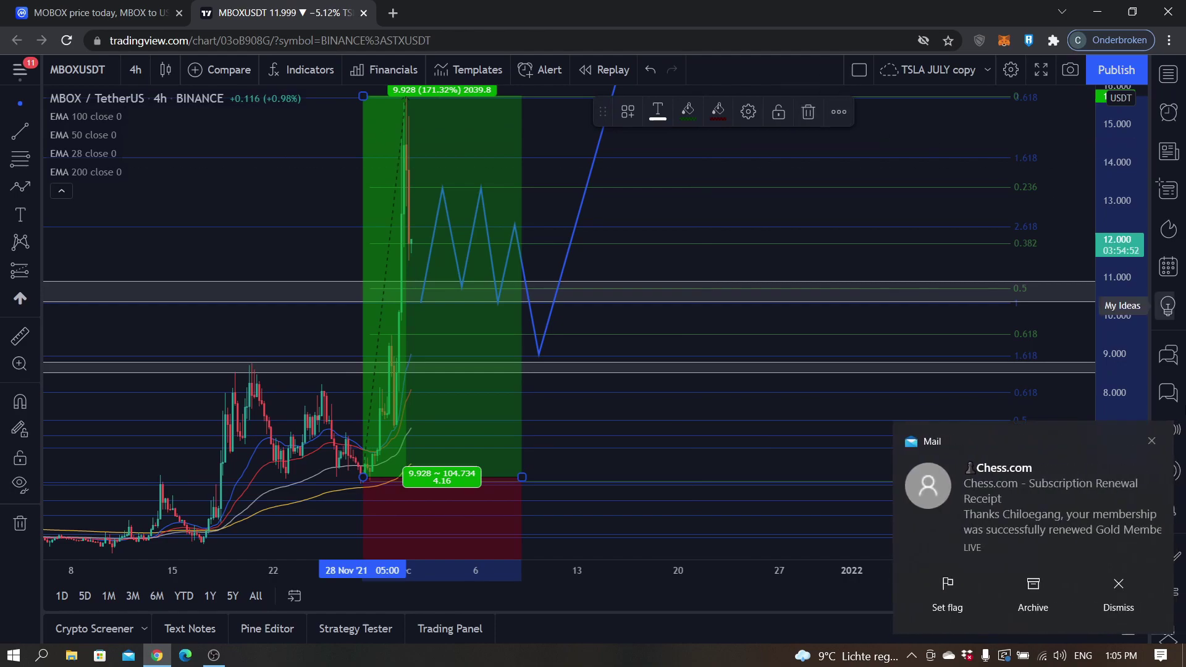
click(1153, 442)
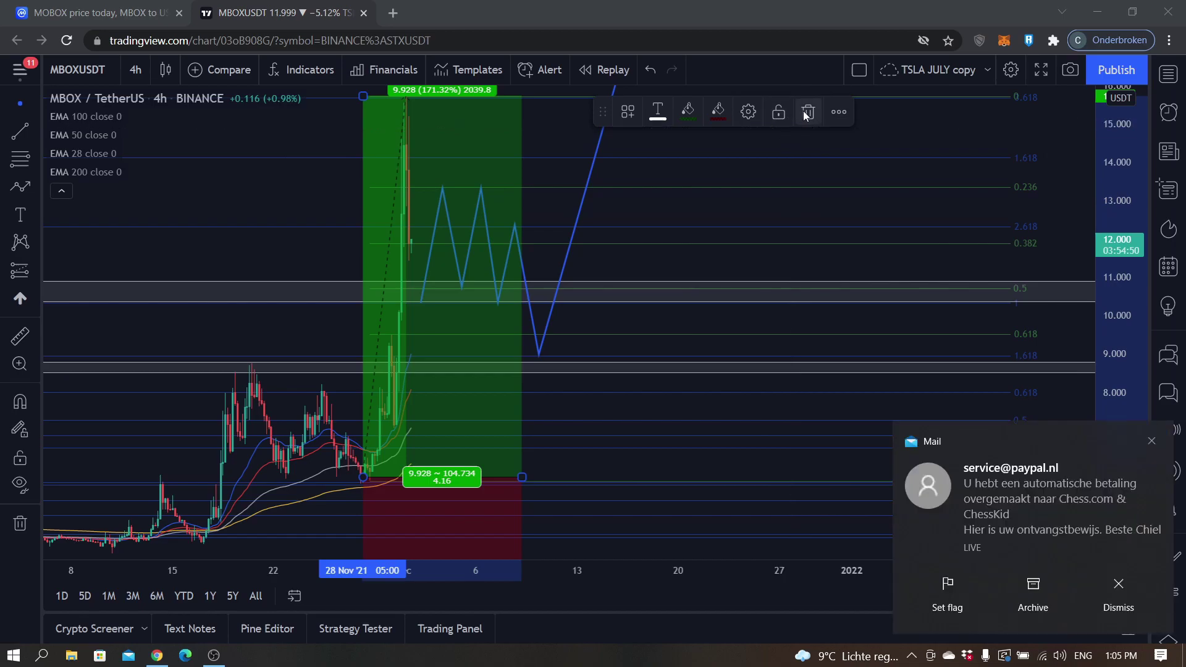
key(Delete)
click(1152, 442)
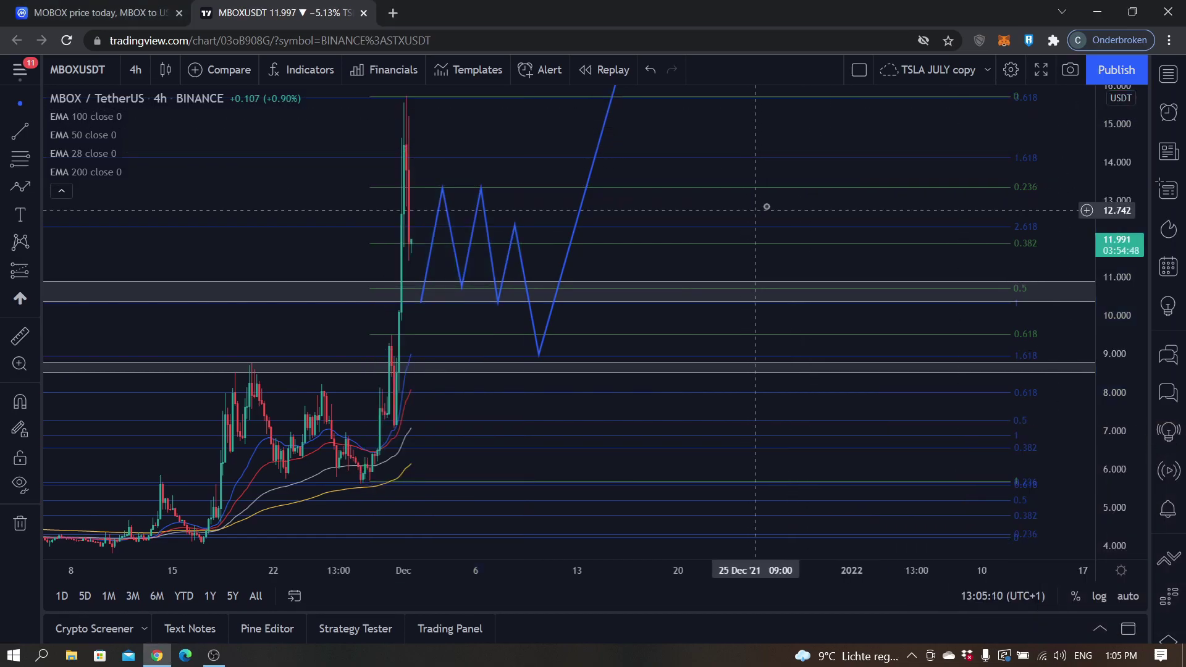
drag(766, 207, 803, 177)
drag(1128, 218, 1119, 316)
drag(658, 192, 606, 245)
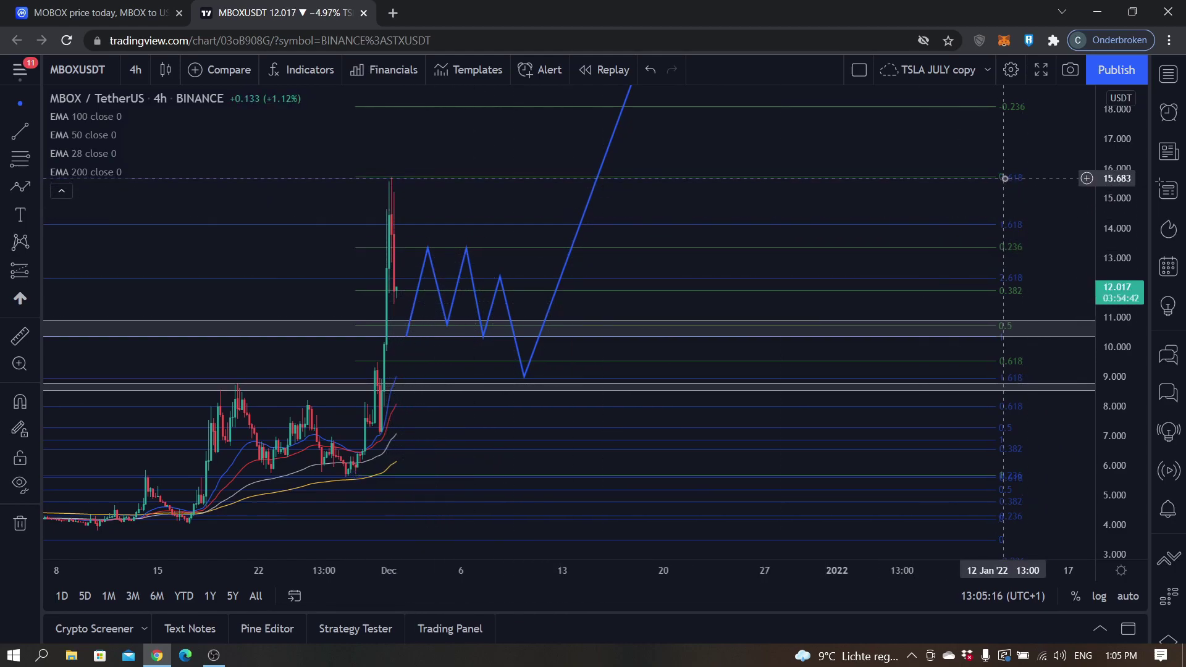
drag(1114, 232, 1080, 224)
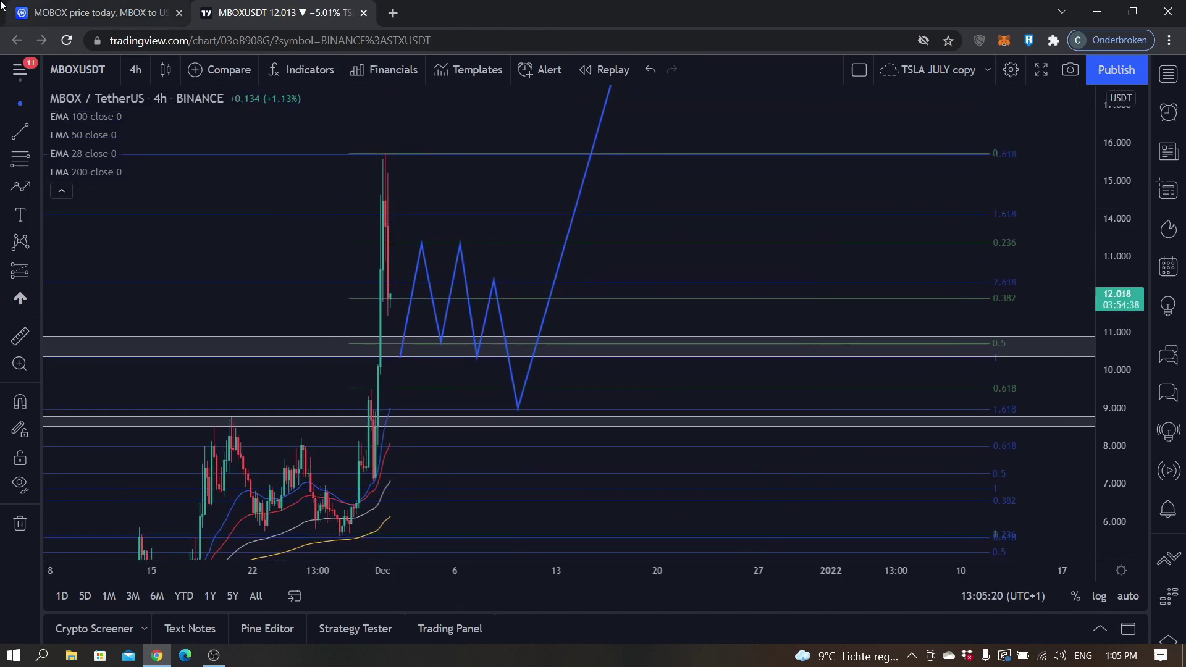
mouse_move(339, 252)
mouse_down()
mouse_move(340, 236)
mouse_move(333, 260)
mouse_up()
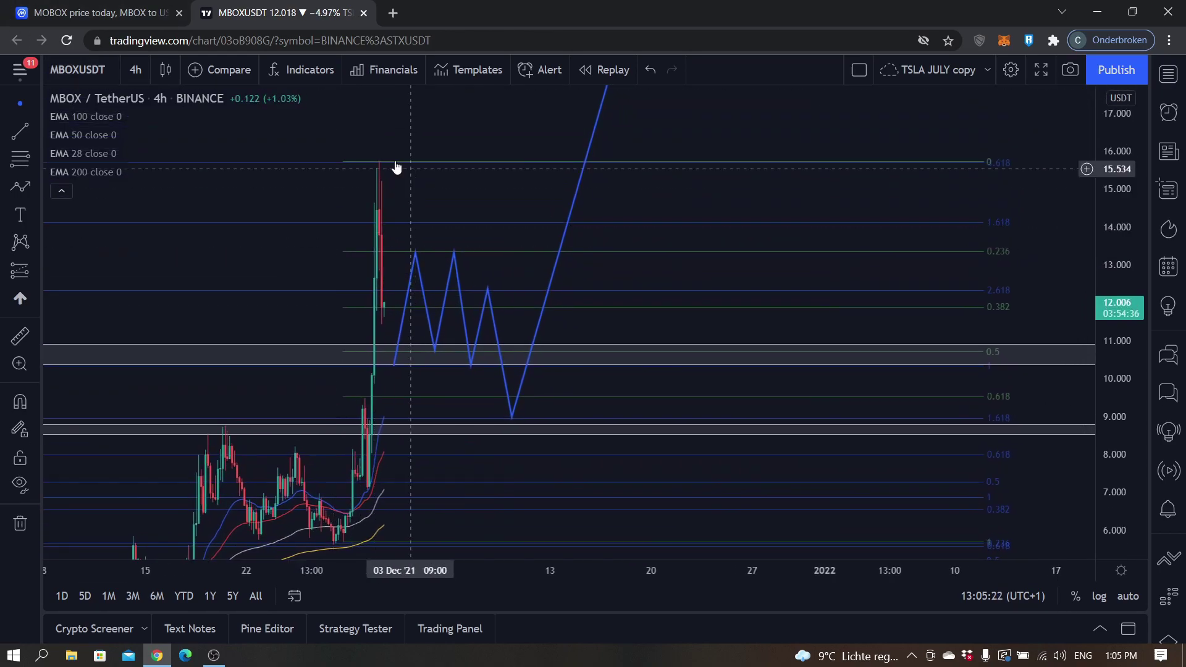
Switch to the MOBOX page on CoinMarketCap and expand the full description below the price live data
click(99, 12)
scroll(144, 361, down, 4)
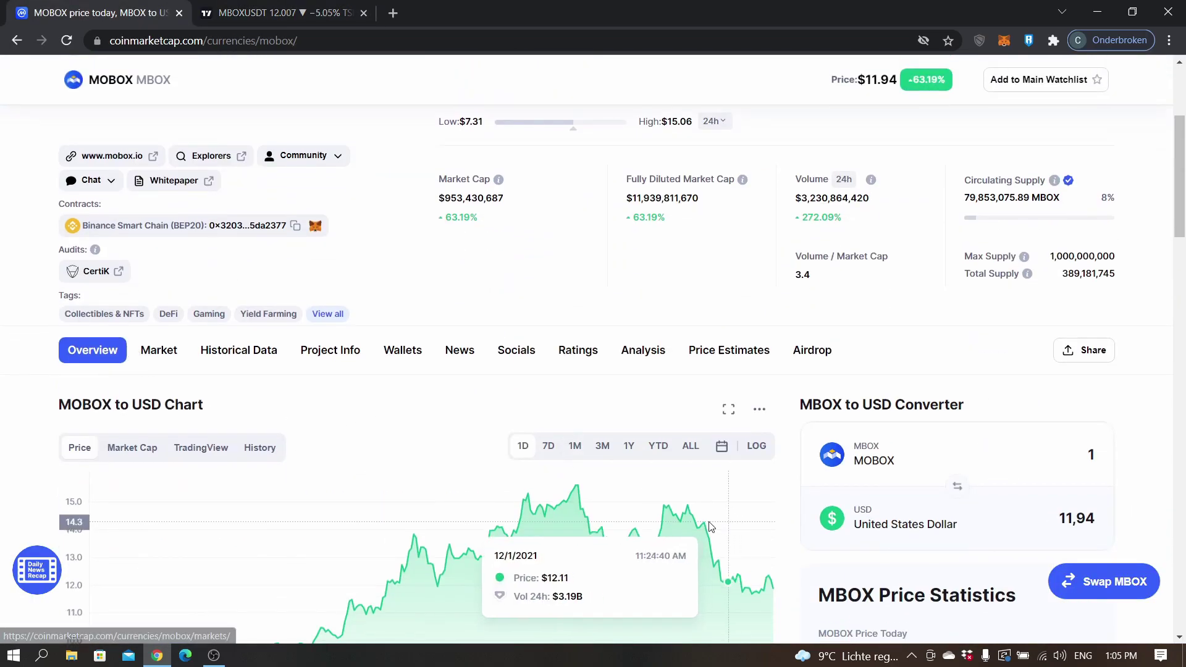
scroll(62, 391, down, 6)
scroll(61, 391, down, 4)
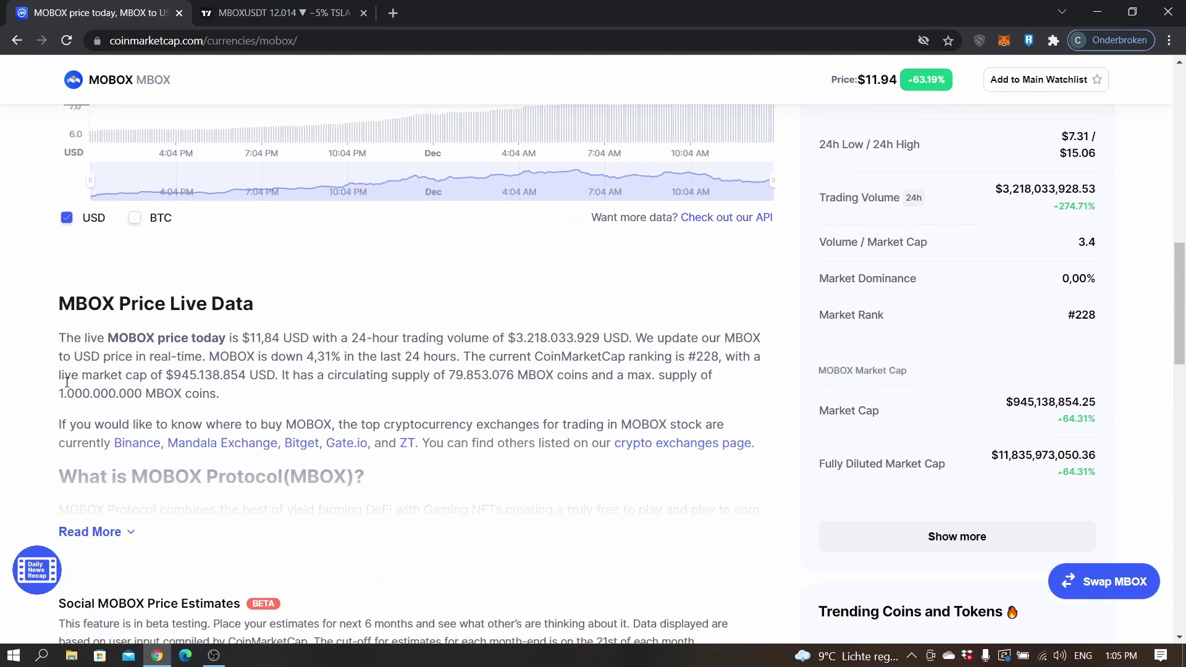
click(86, 535)
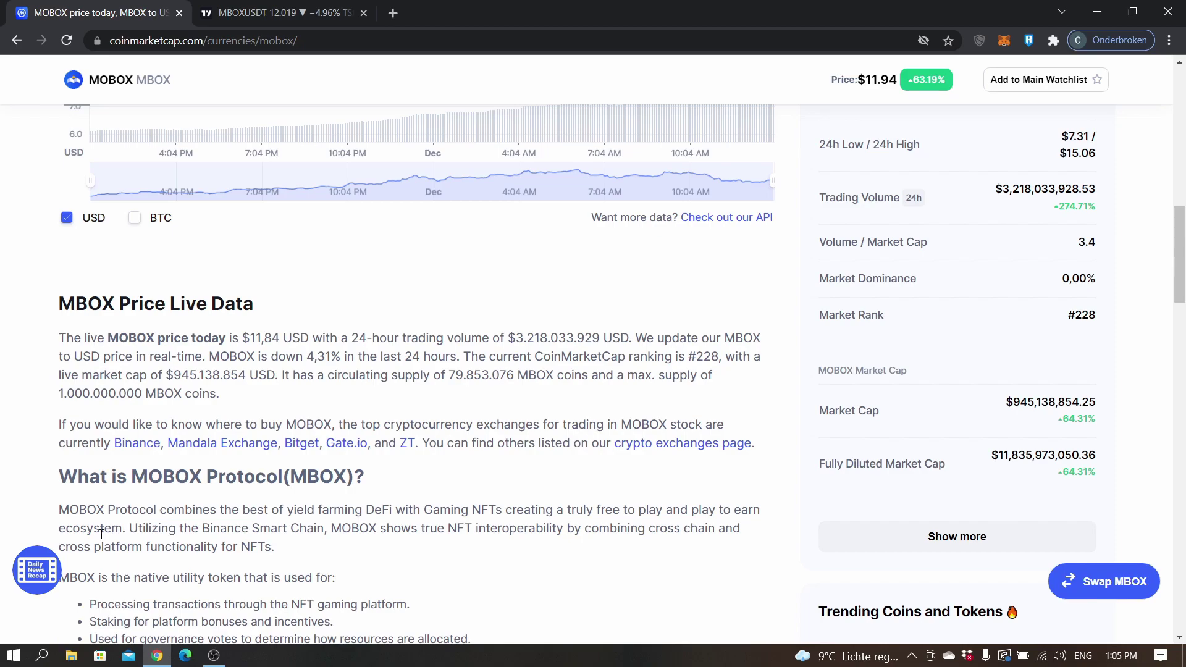
Read the MOBOX protocol description, token uses, MOMO NFT details and circulation section, and review the coin's price overview
scroll(248, 473, down, 4)
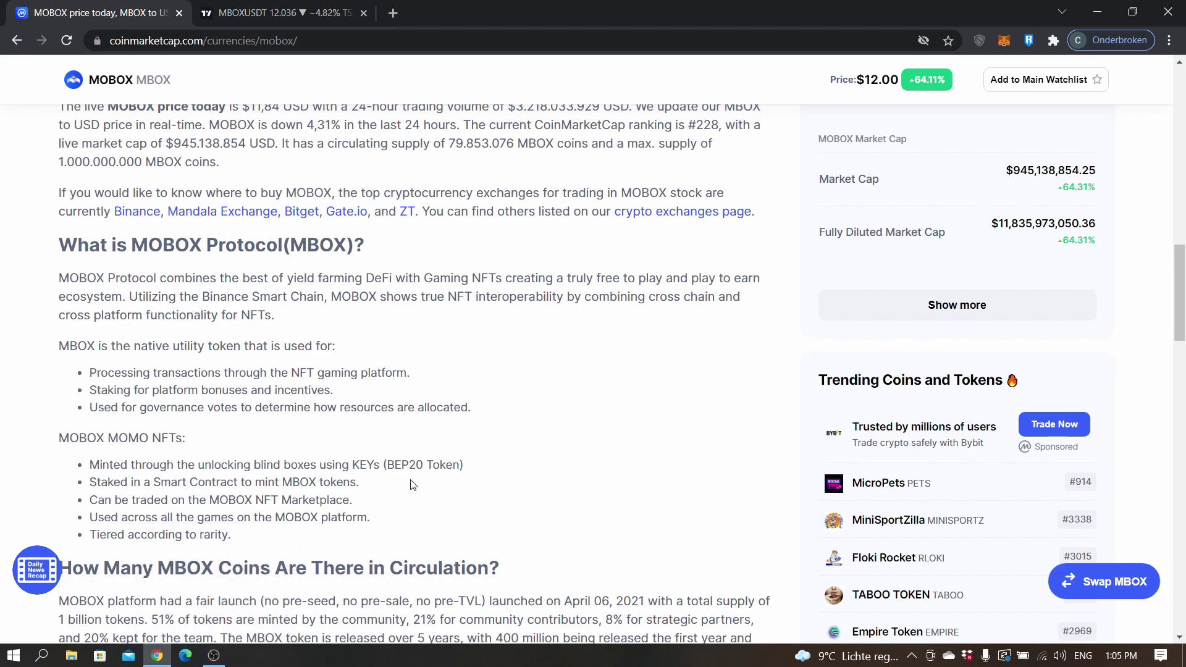
scroll(352, 321, up, 3)
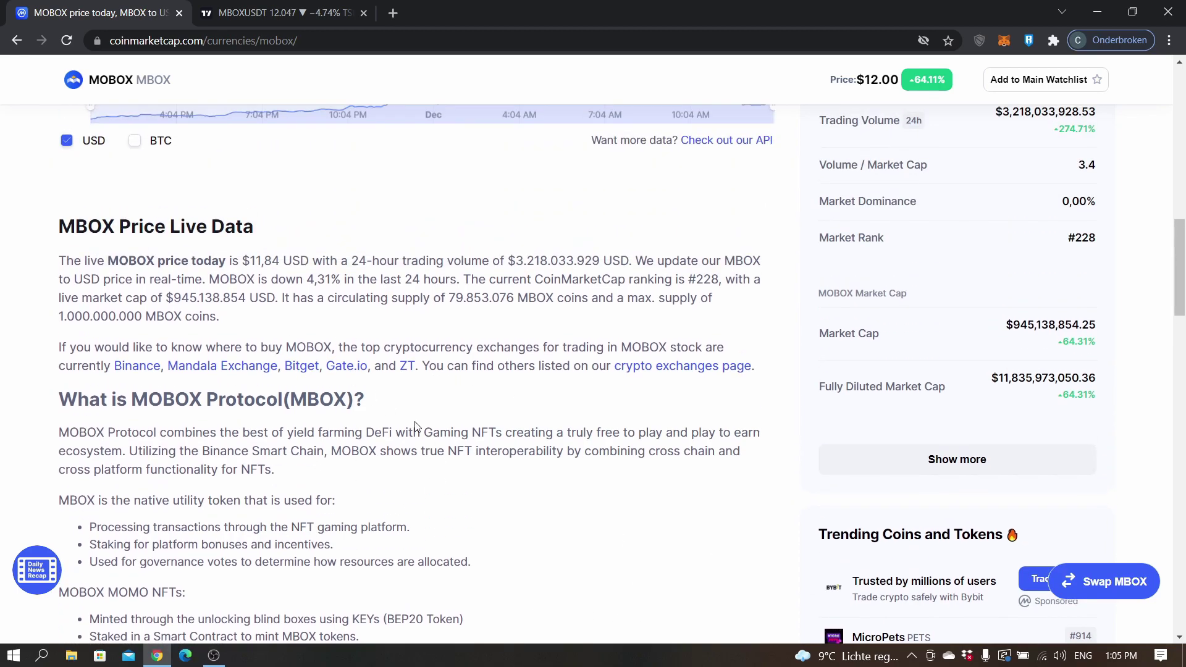
scroll(415, 427, down, 5)
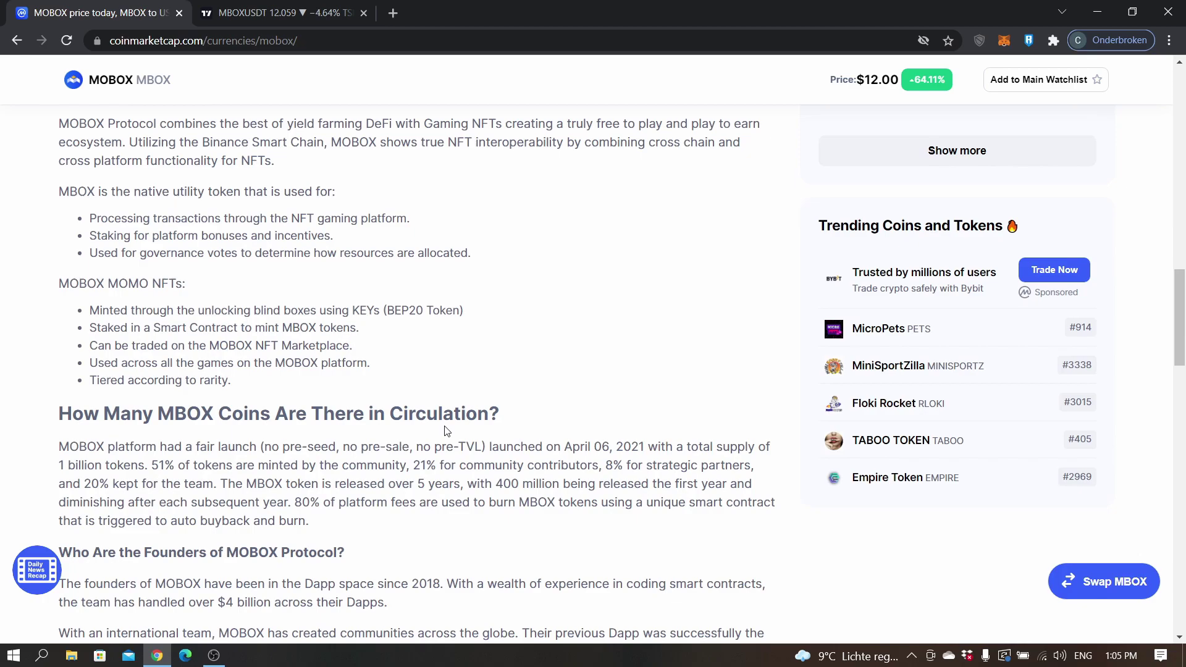
scroll(448, 436, up, 3)
scroll(437, 441, up, 3)
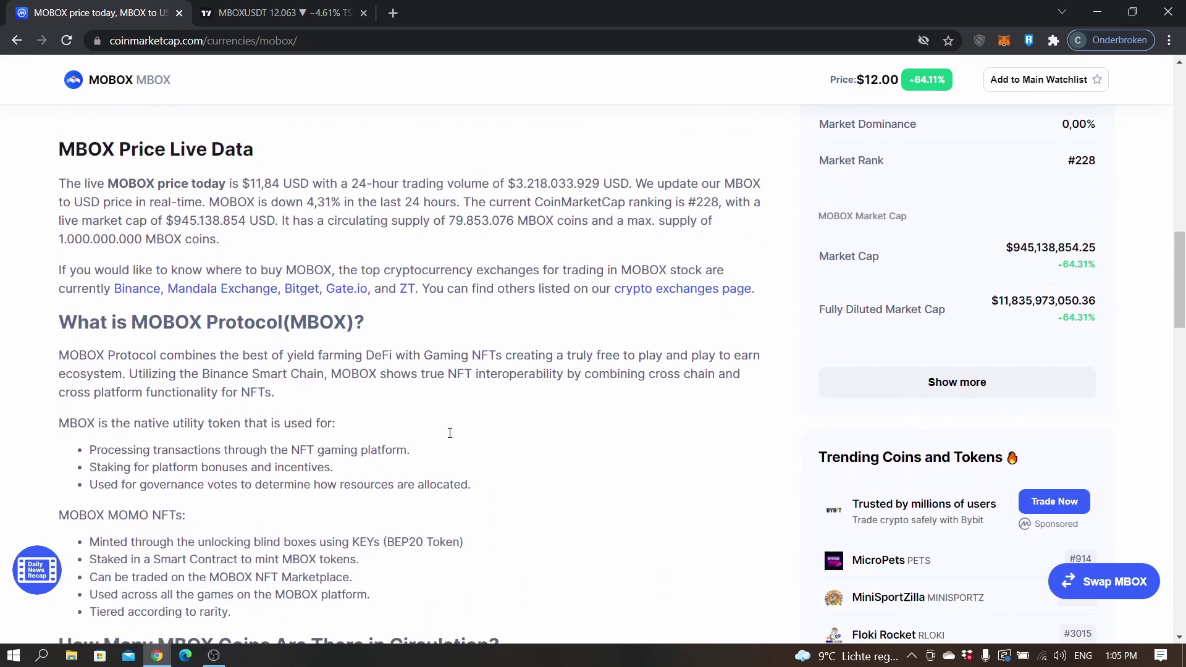
scroll(451, 432, down, 3)
scroll(477, 397, up, 8)
scroll(484, 382, up, 10)
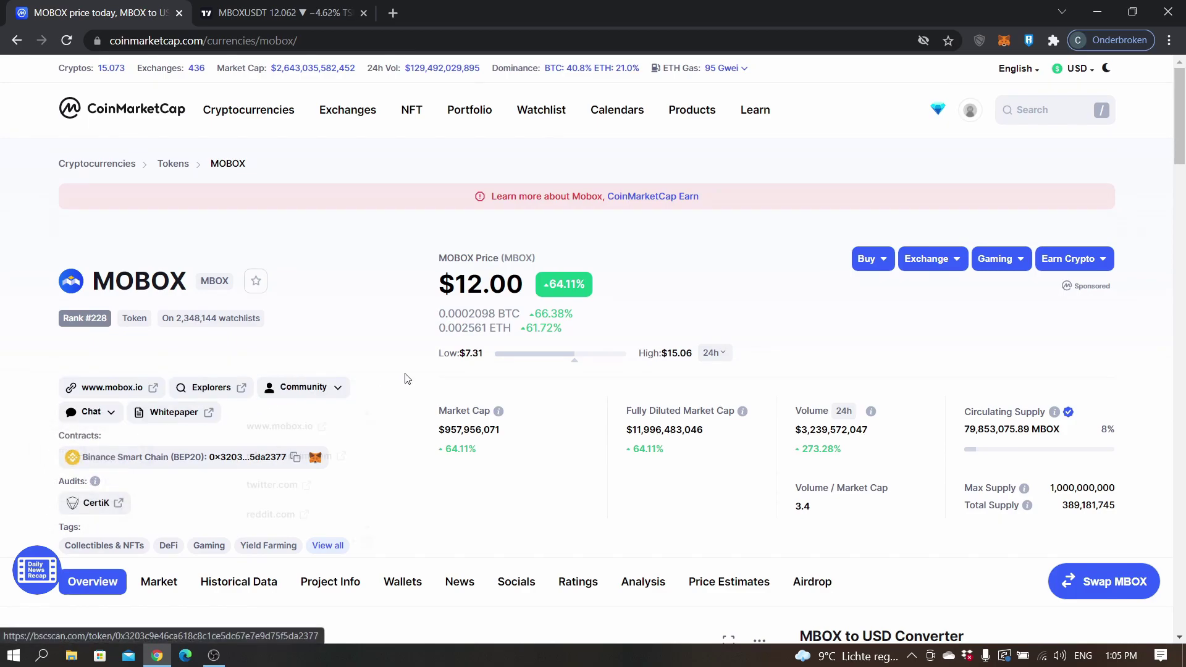
scroll(469, 352, down, 1)
scroll(469, 353, down, 2)
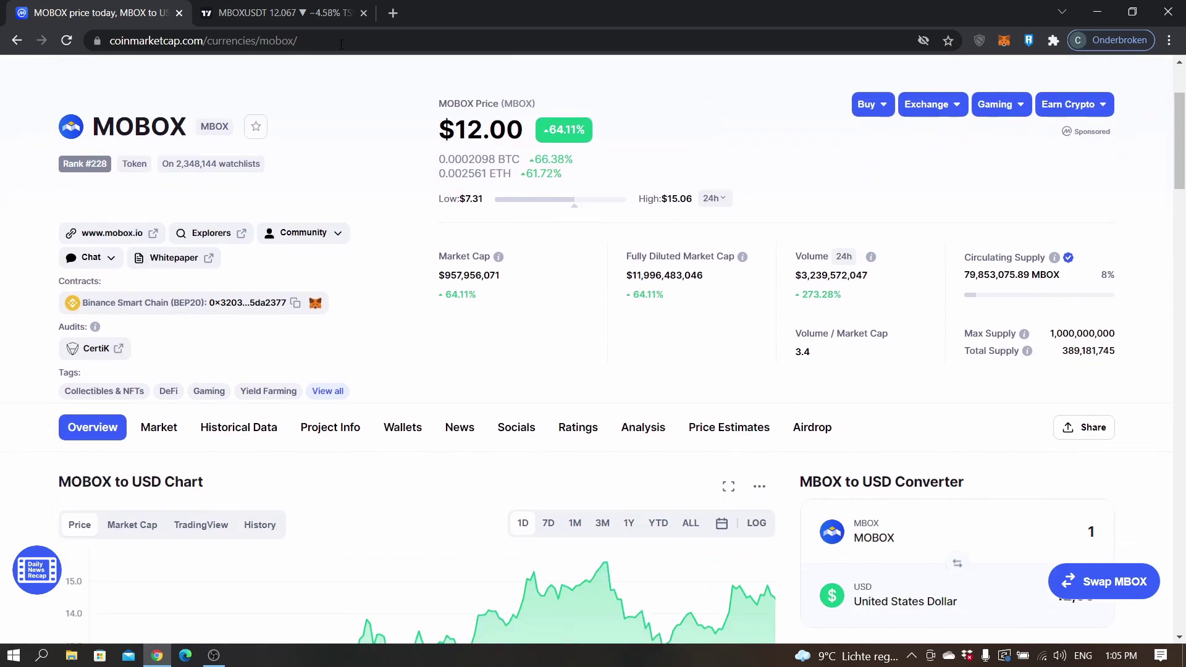
Switch to the MBOXUSDT chart and examine the recent peak, Fibonacci levels, support zones and the projected price path up to its arrow tip
key(ctrl+Tab)
drag(791, 276, 720, 244)
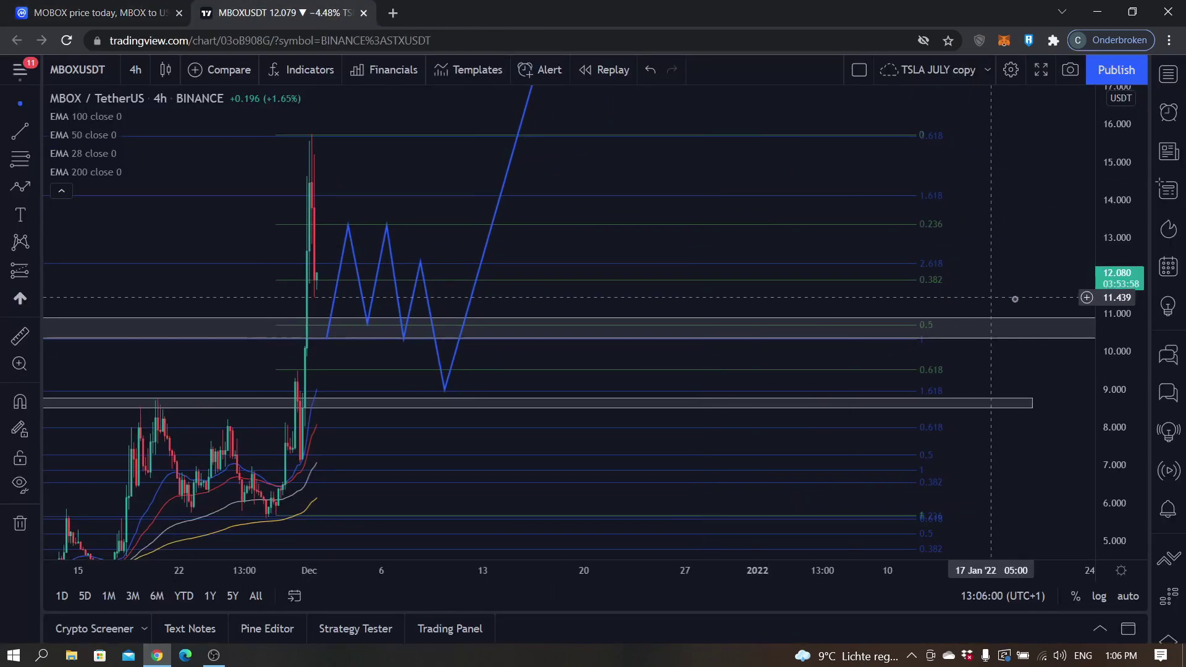
drag(1120, 323, 1116, 248)
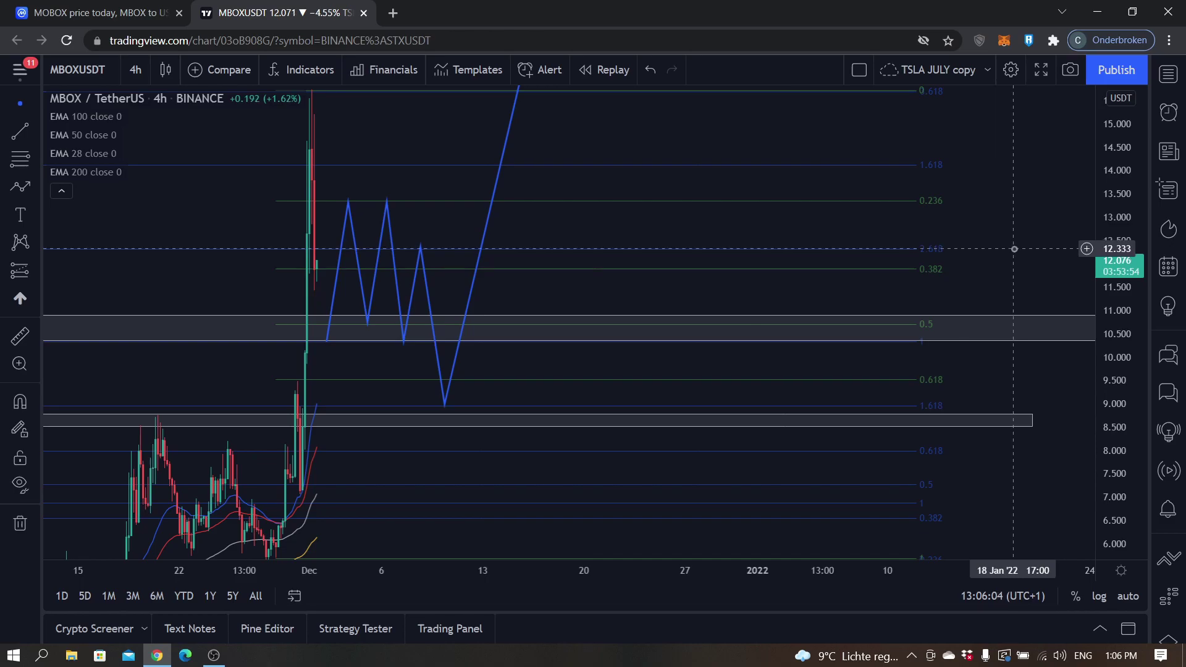
scroll(1014, 249, up, 1)
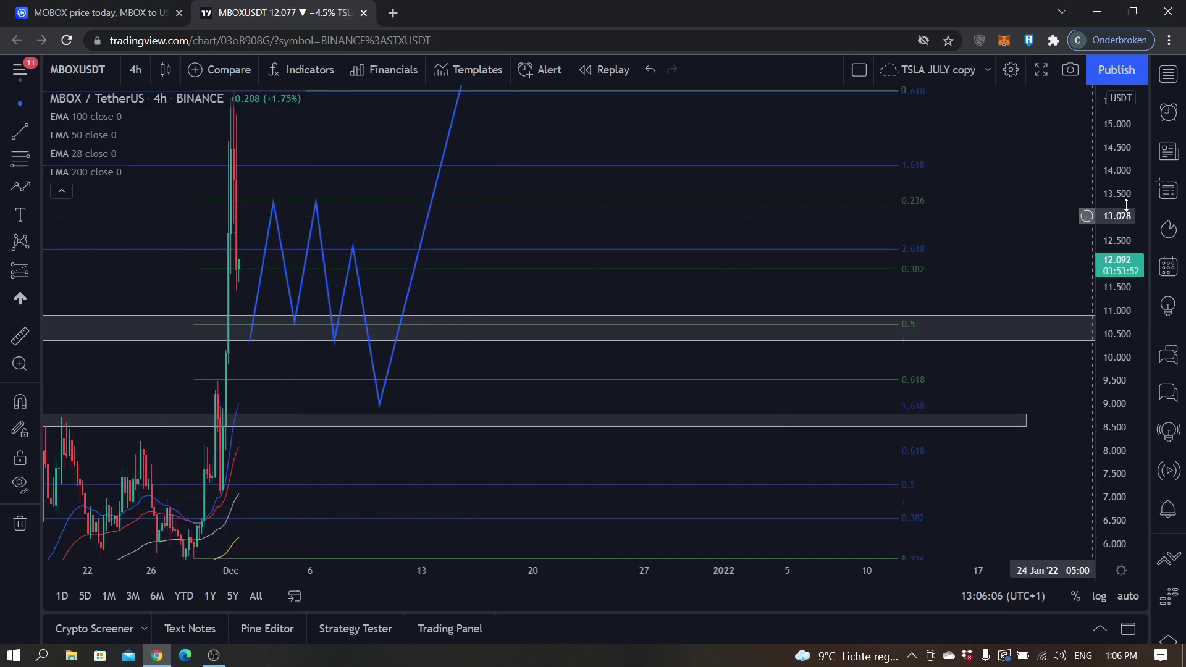
drag(1125, 214, 1123, 306)
drag(968, 217, 1062, 271)
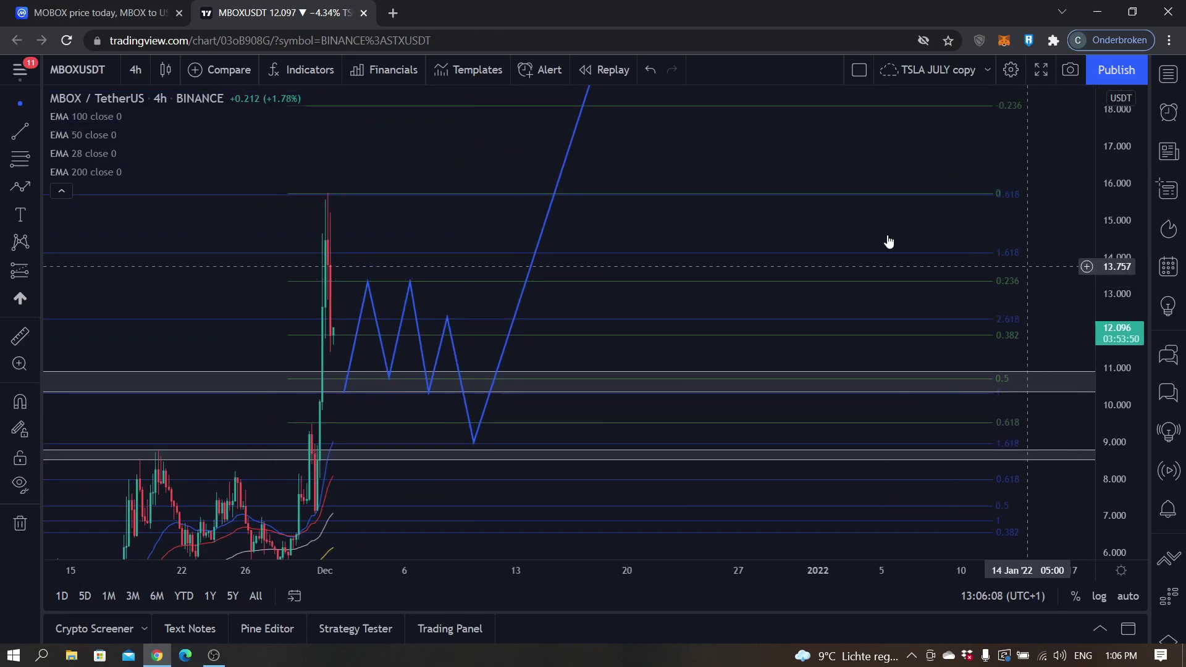
drag(680, 226, 718, 216)
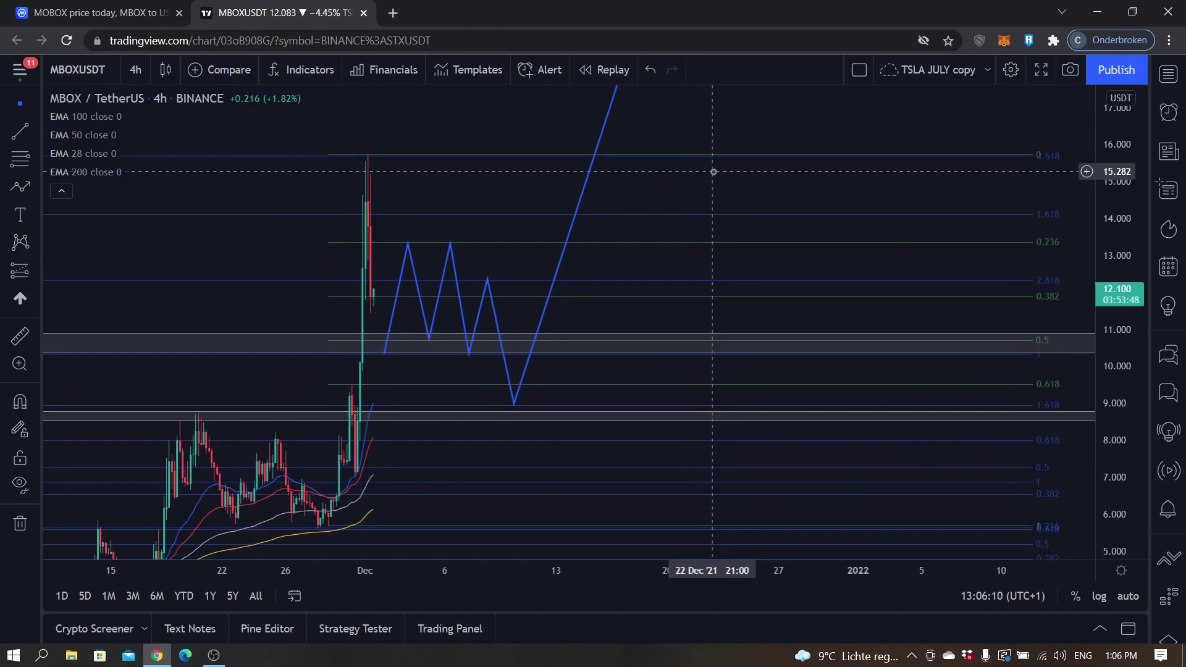
drag(278, 237, 307, 230)
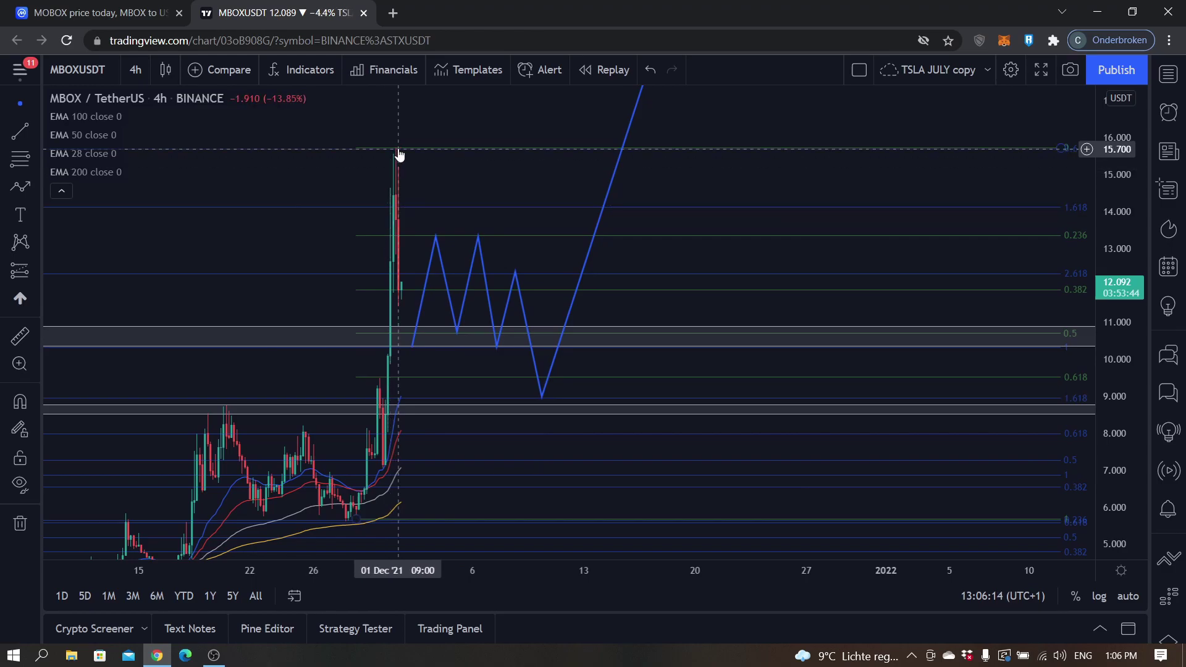
drag(442, 179, 436, 242)
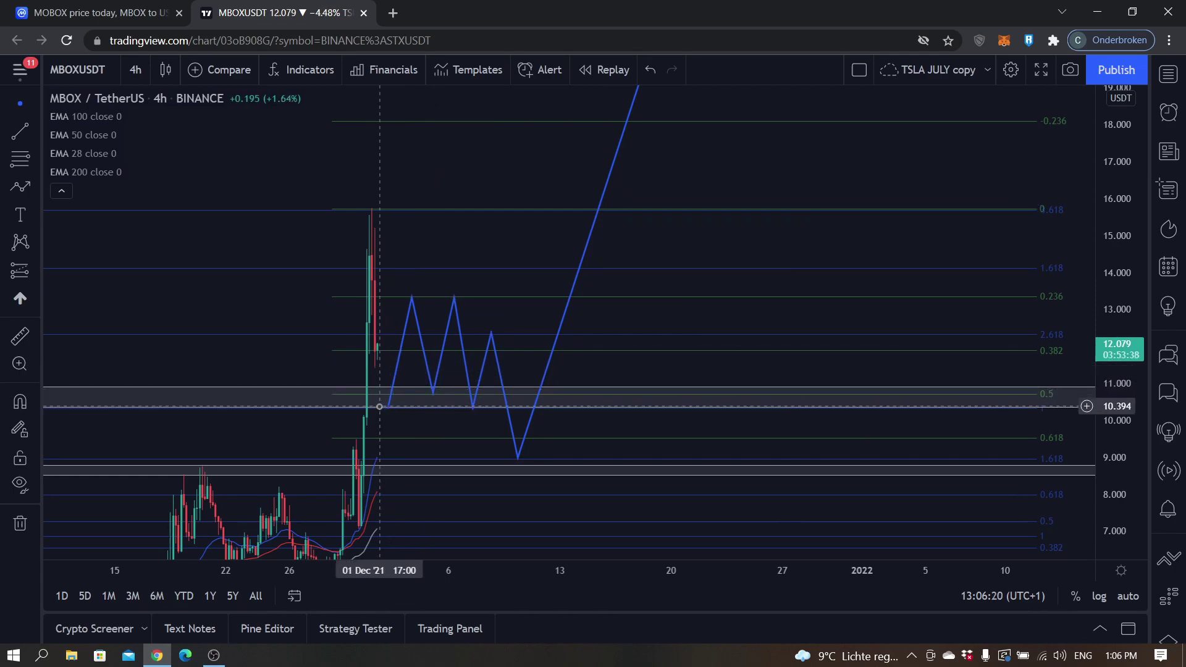
drag(287, 311, 283, 312)
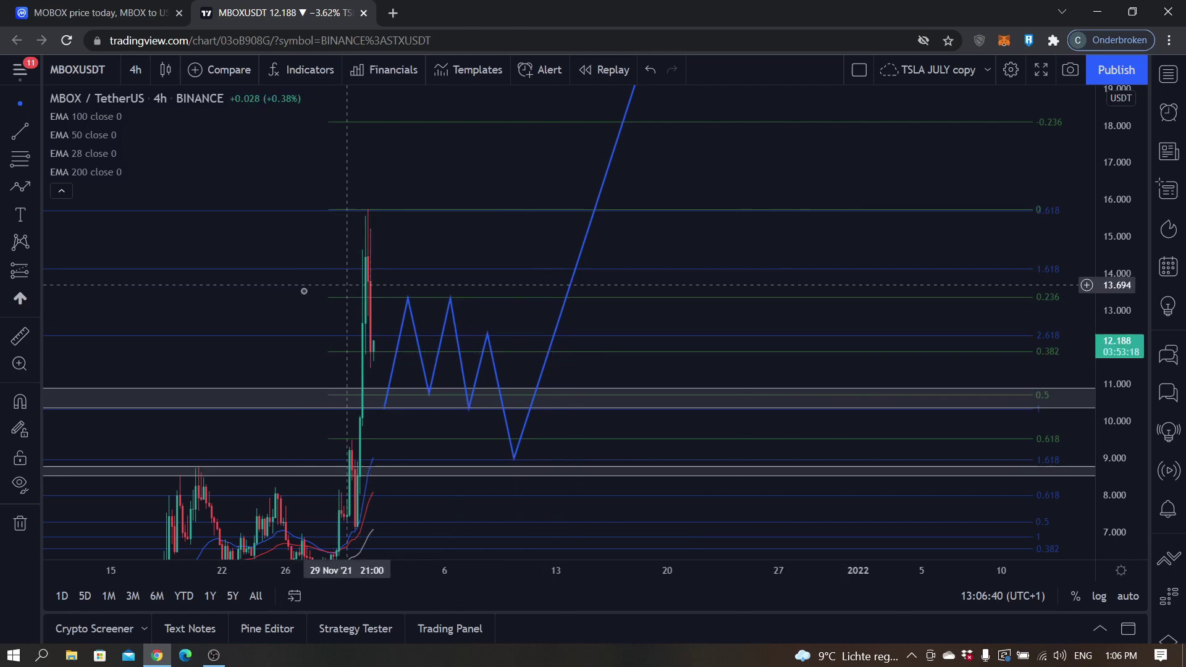
drag(301, 298, 346, 276)
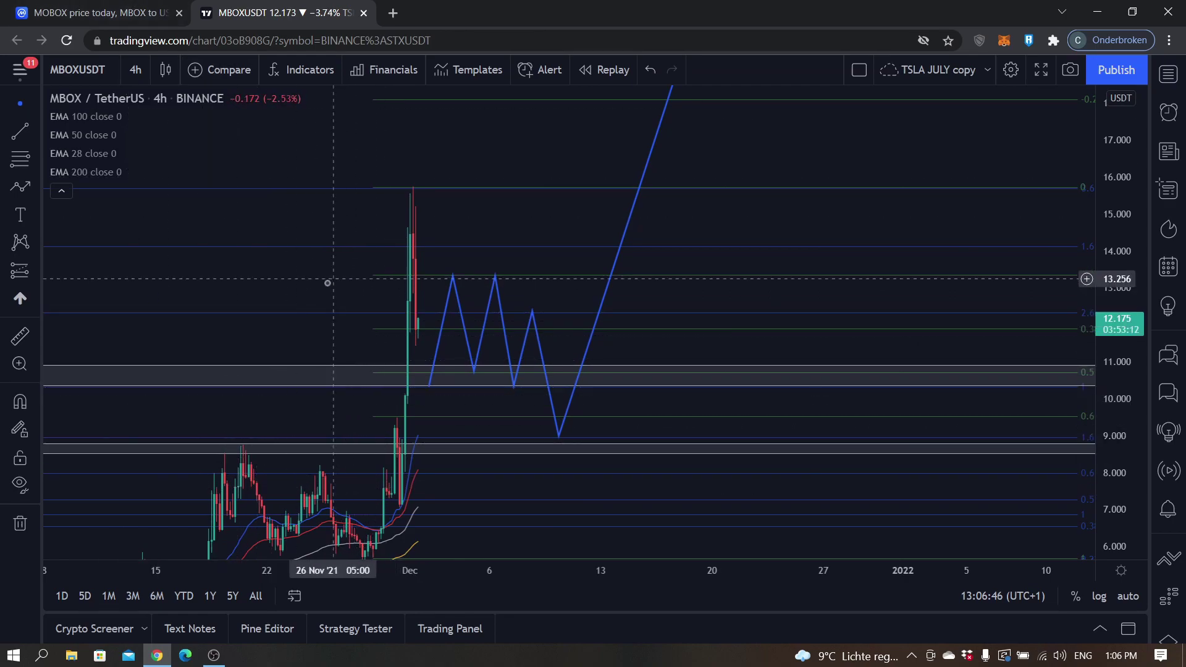
drag(325, 281, 373, 467)
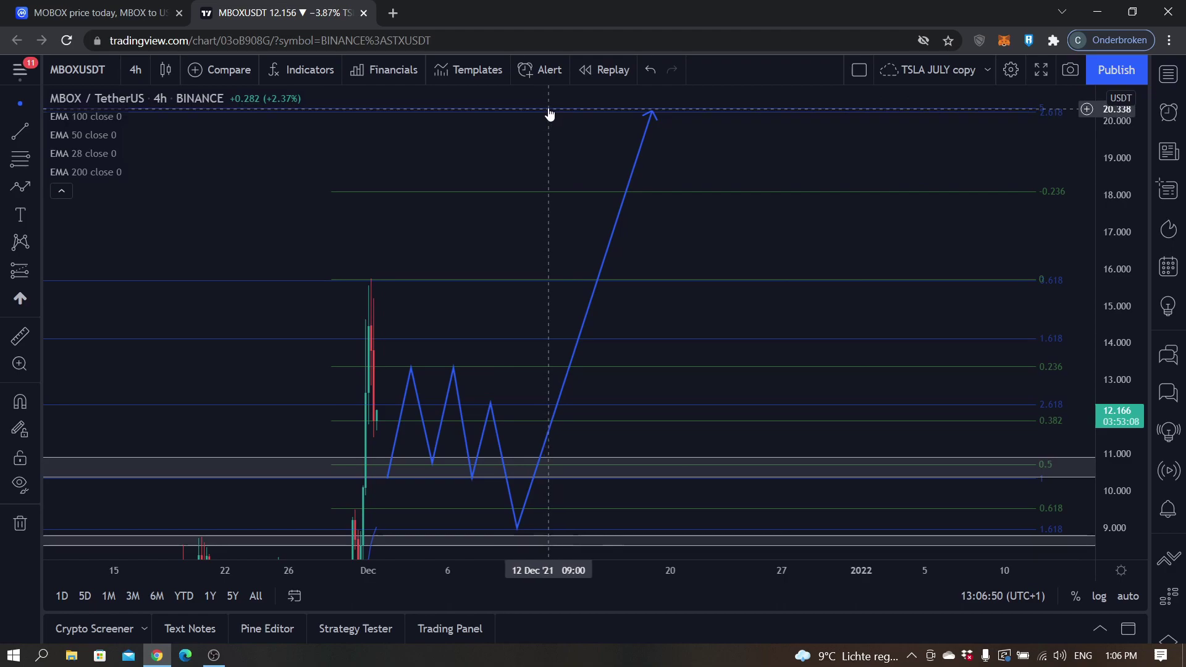
drag(434, 310, 496, 258)
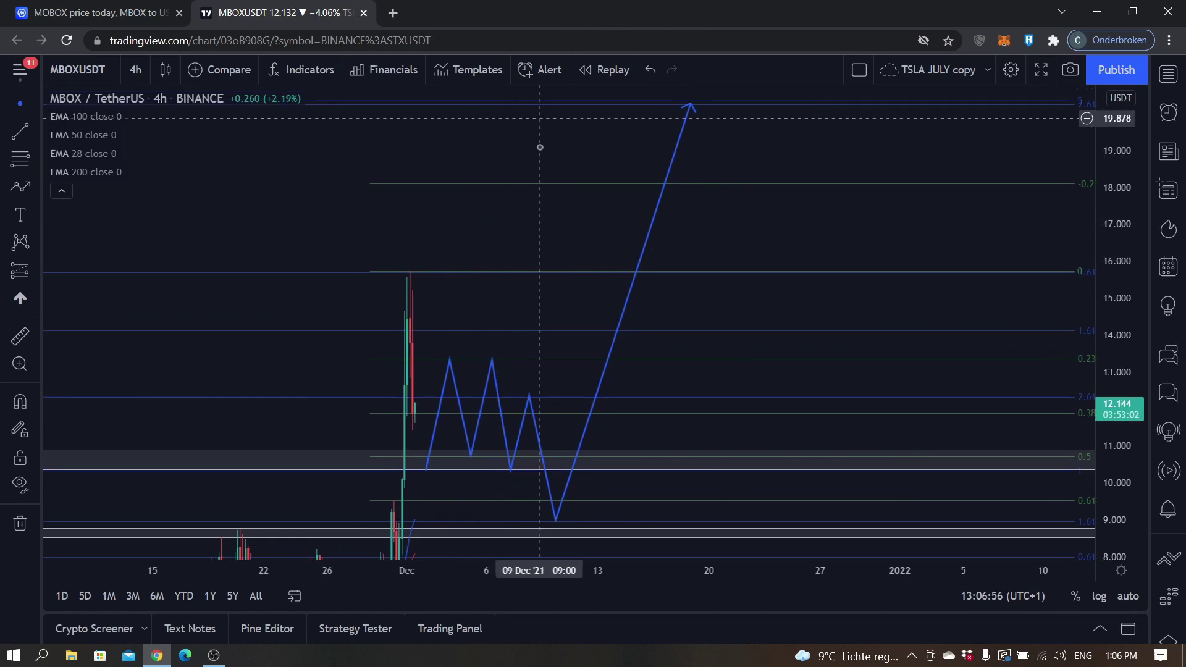
drag(511, 211, 493, 259)
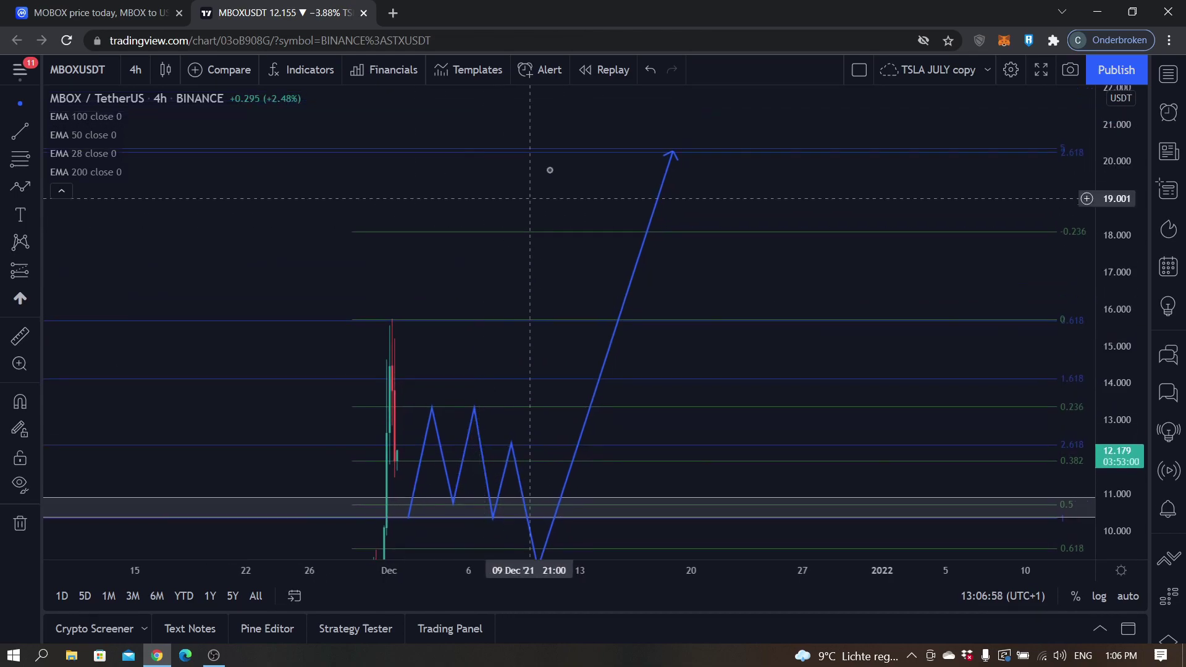
Draw a trial downward path from the projected arrow's tip near 20.3 to about 17.5, and delete it
click(20, 187)
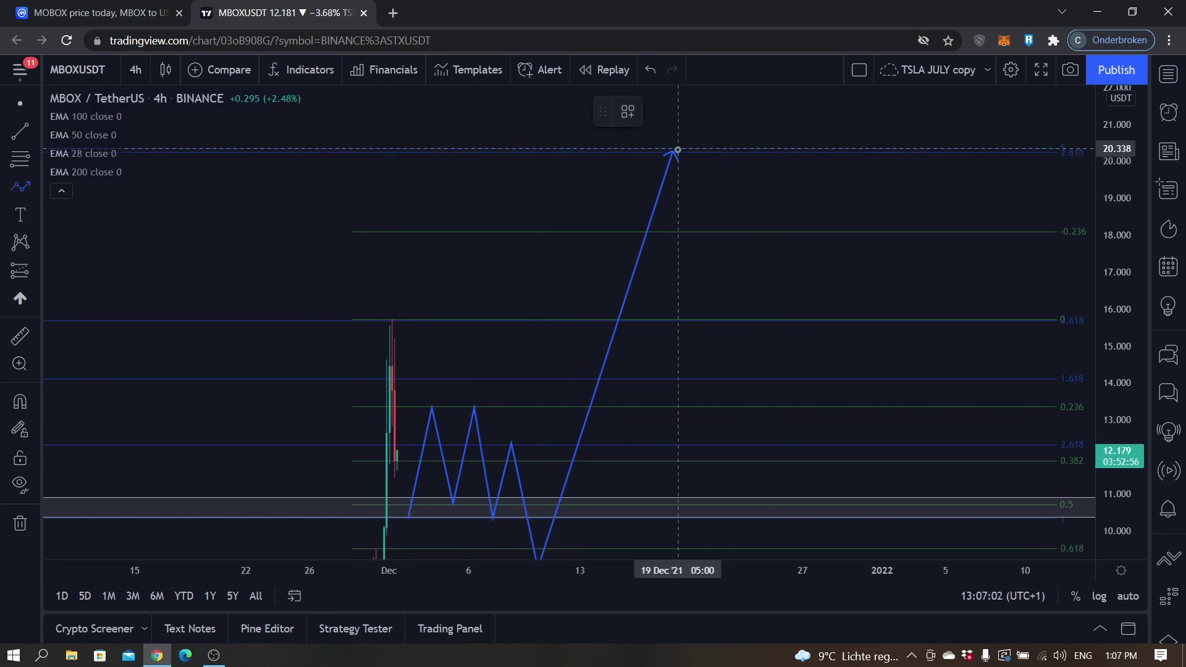
click(678, 151)
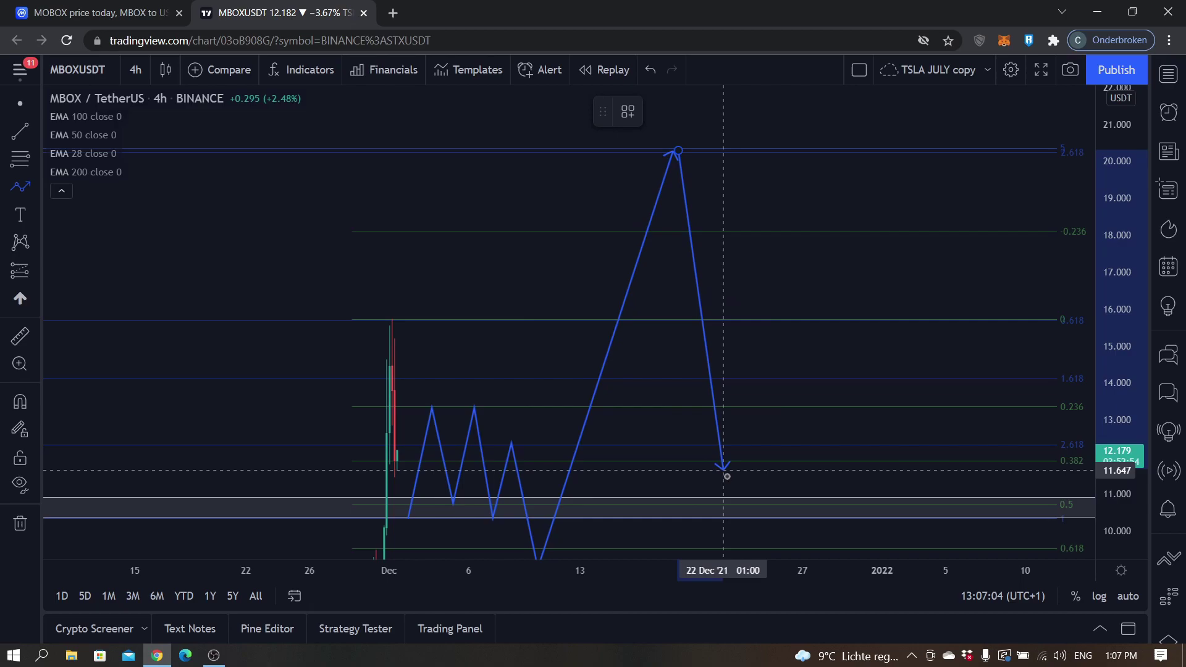
click(805, 253)
click(769, 112)
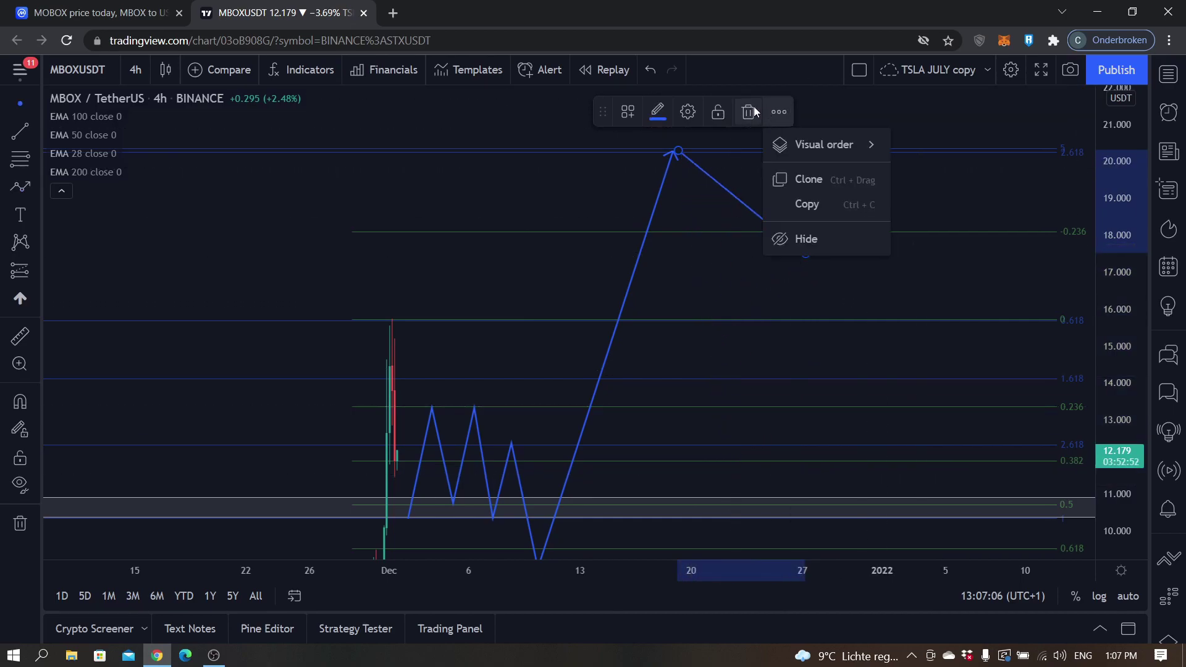
click(752, 112)
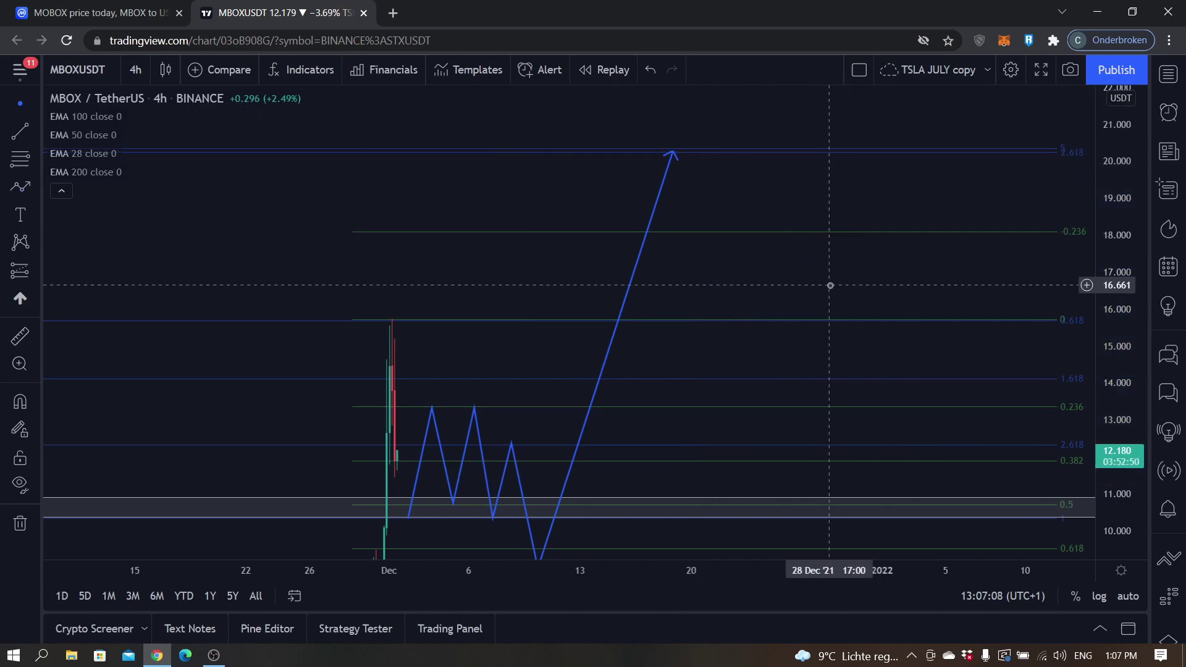
With magnet mode on, draw a trial Fibonacci retracement from the 15.734 peak down to about 11.48, and delete it
drag(830, 285, 871, 219)
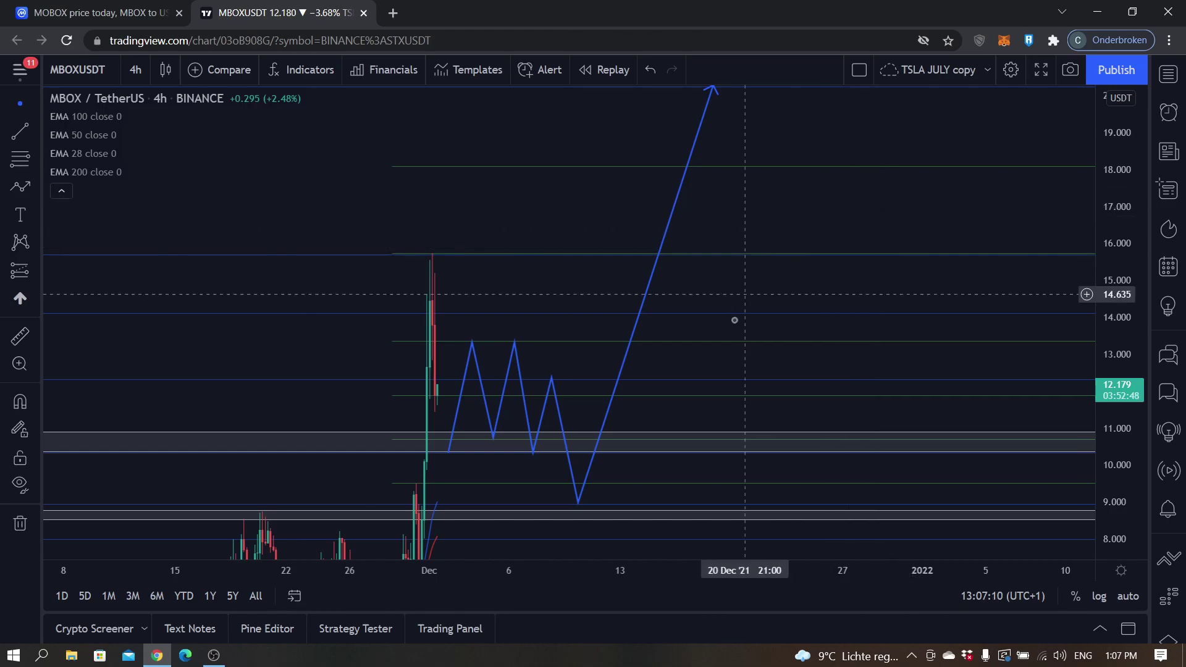
drag(733, 349, 750, 313)
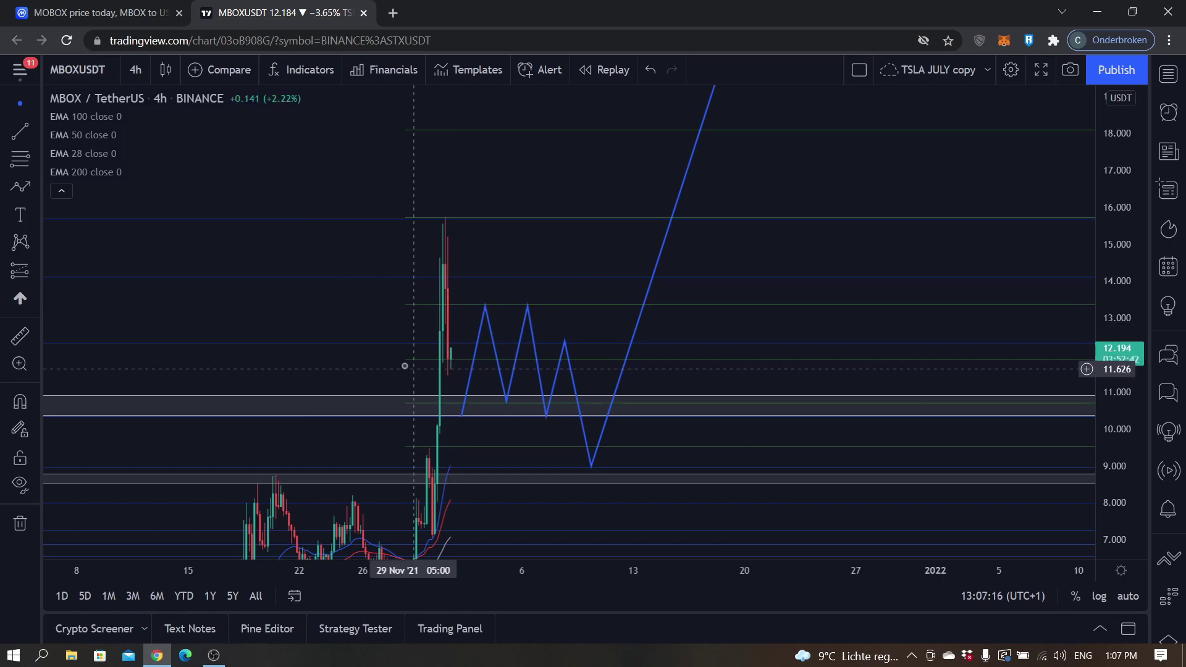
drag(405, 367, 395, 308)
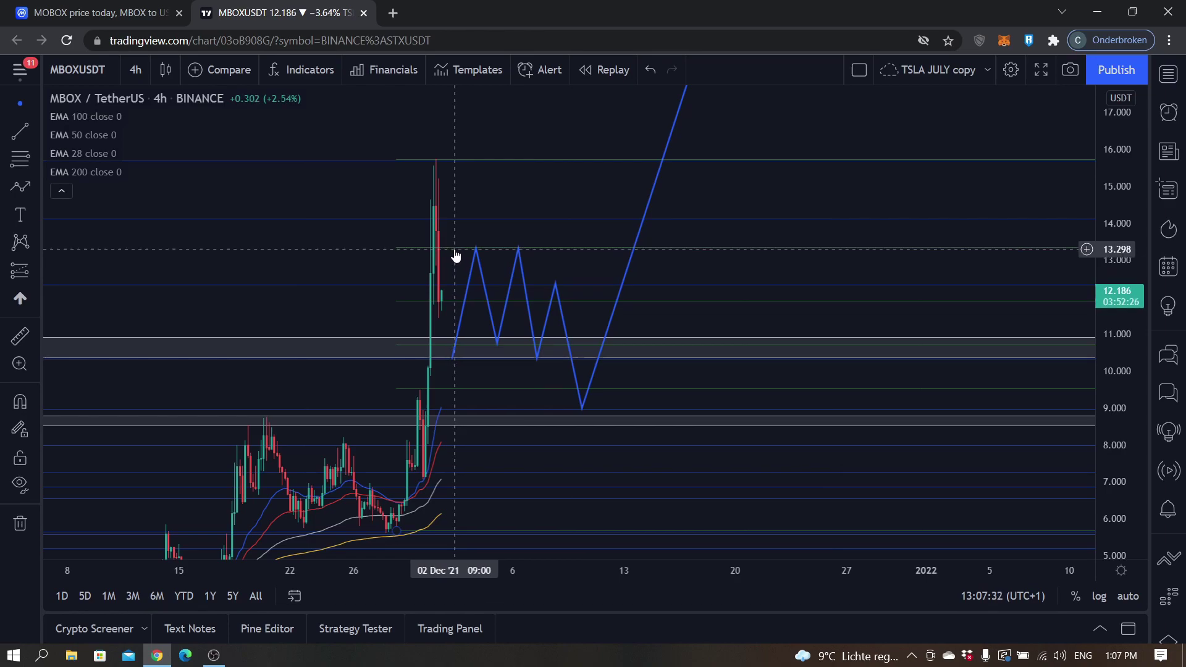
click(20, 160)
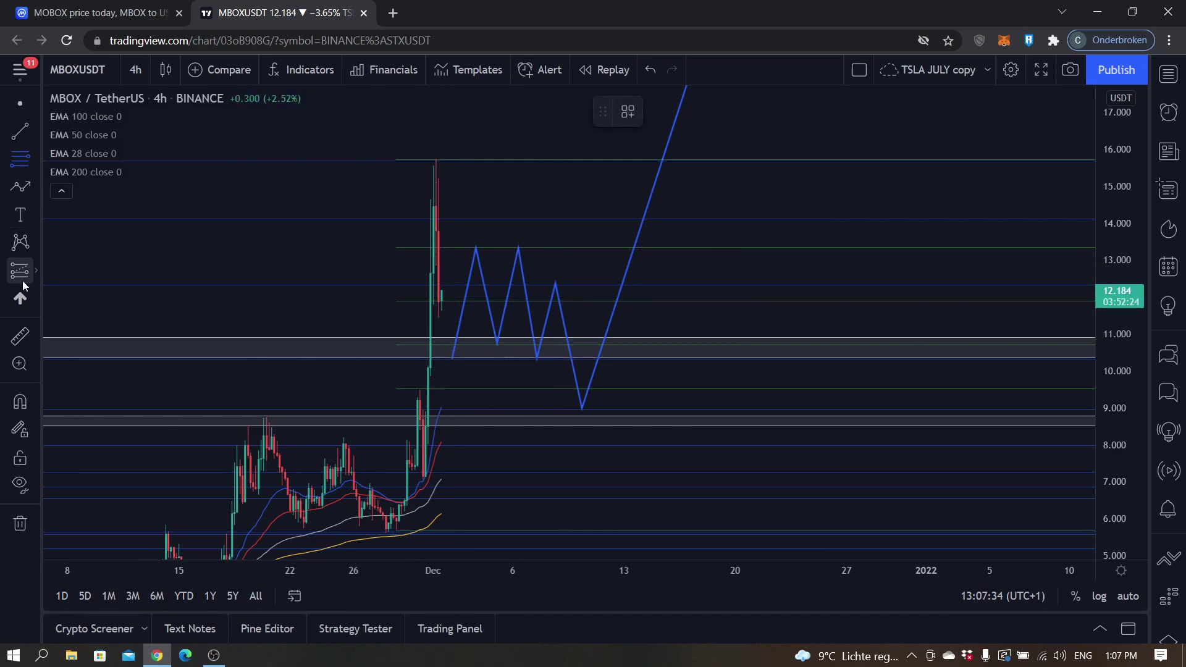
click(39, 395)
click(86, 400)
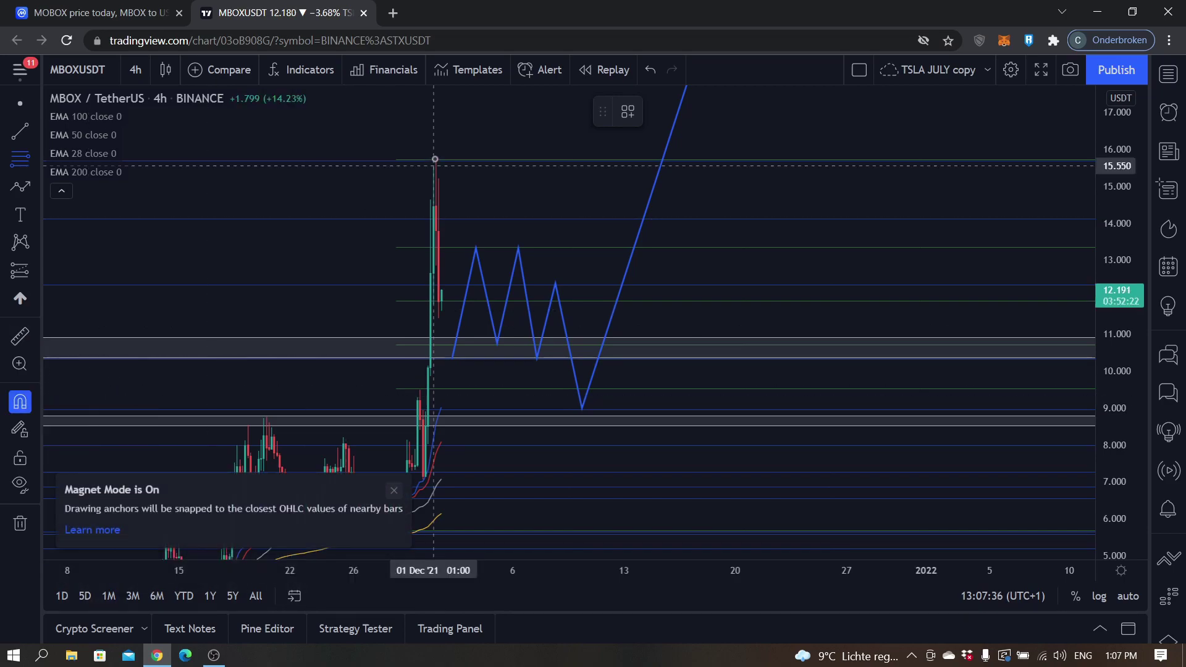
click(437, 159)
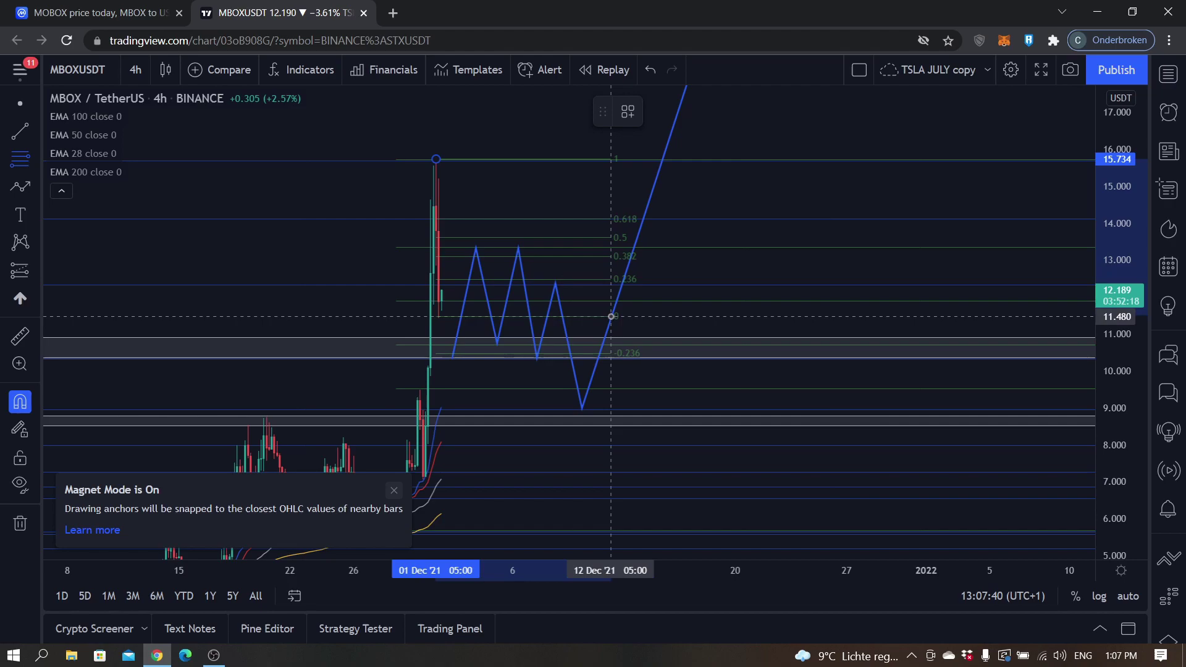
click(611, 316)
key(Delete)
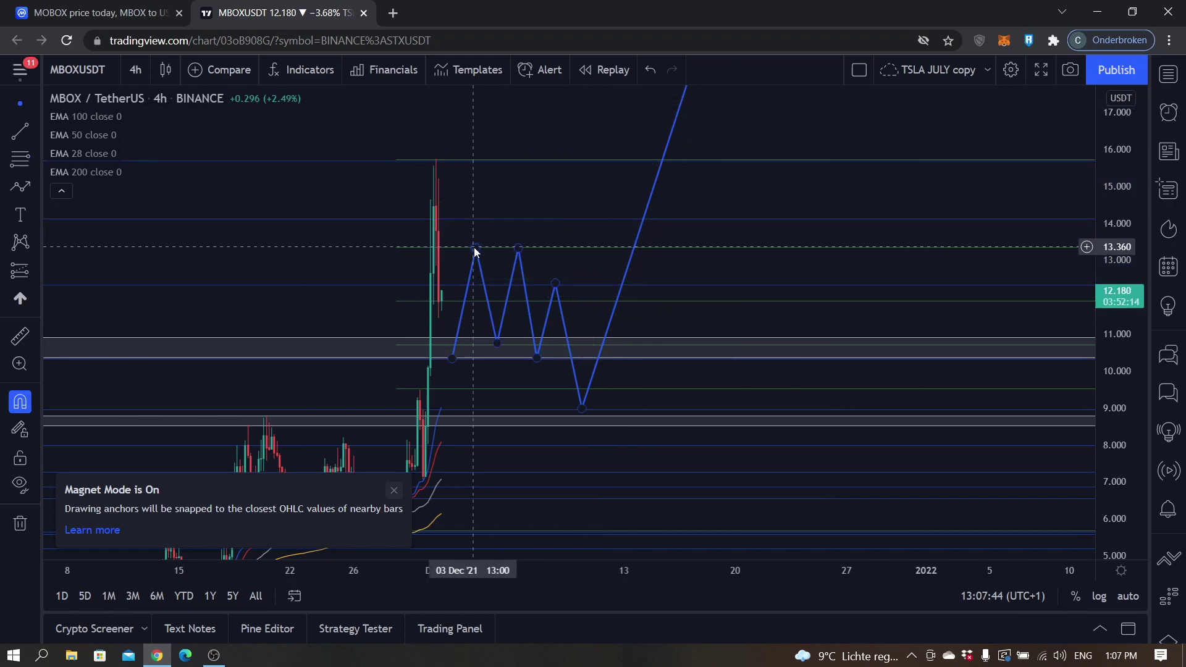
Mark the consolidation area with a rectangle from about 10.018 to 14.112, spanning 30 November to 2 January, and delete it
mouse_move(474, 248)
mouse_down()
mouse_move(476, 220)
mouse_move(476, 247)
mouse_up()
click(34, 187)
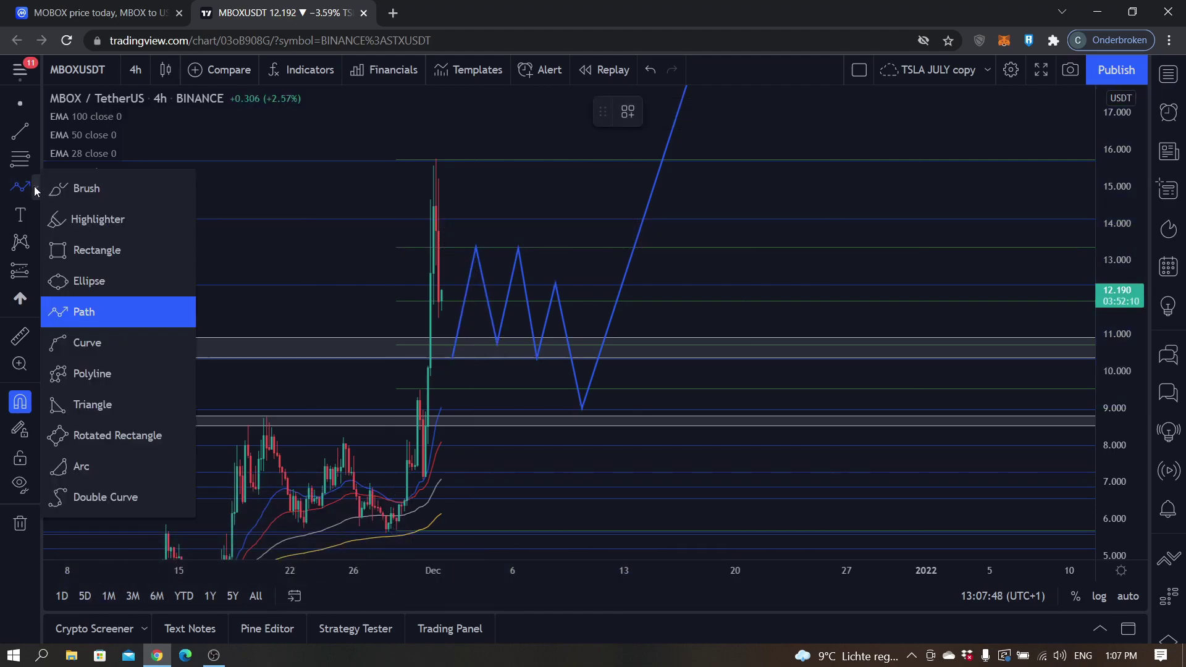
click(105, 255)
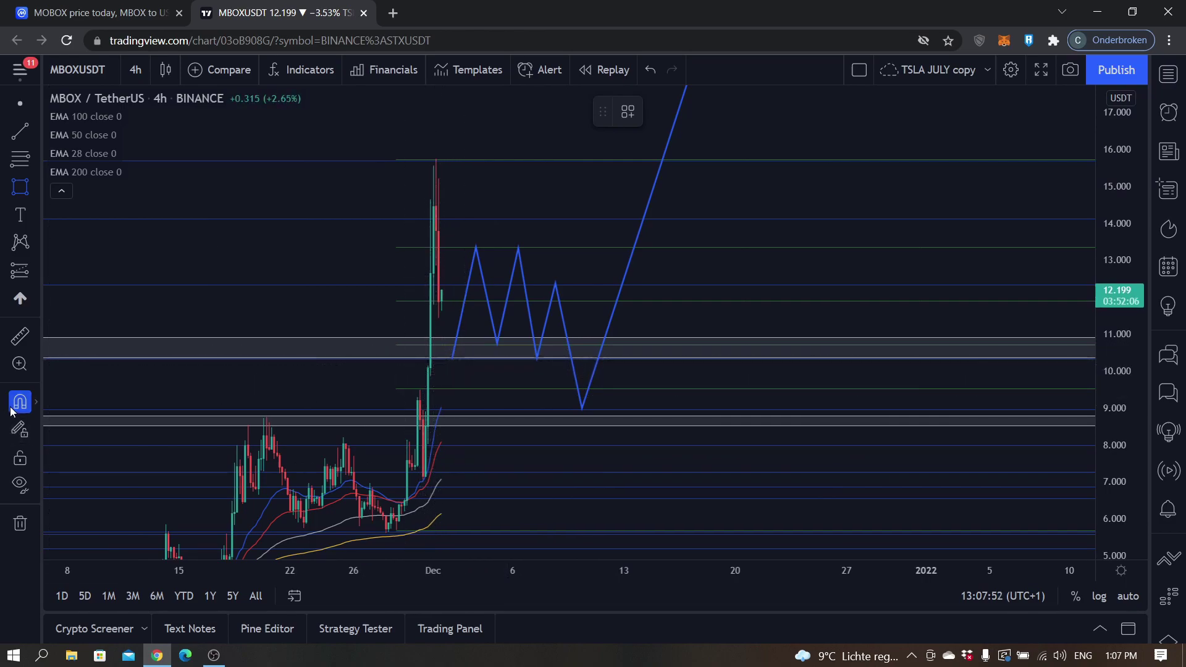
mouse_move(420, 370)
mouse_down()
mouse_move(932, 175)
mouse_move(953, 219)
mouse_up()
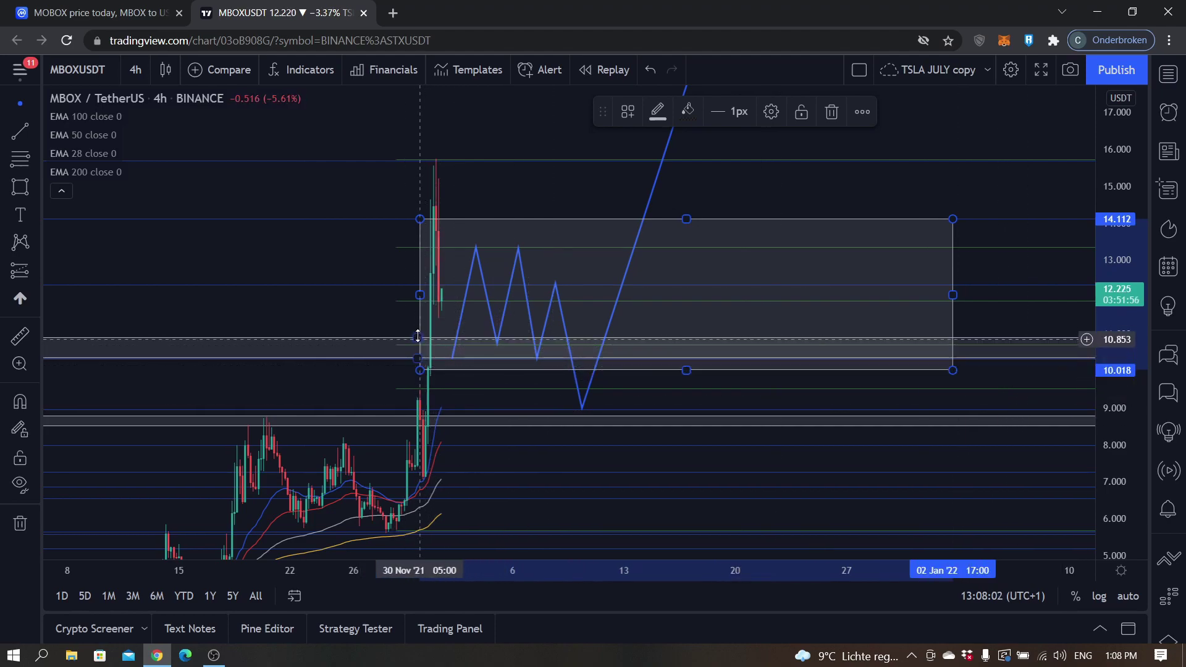
click(833, 112)
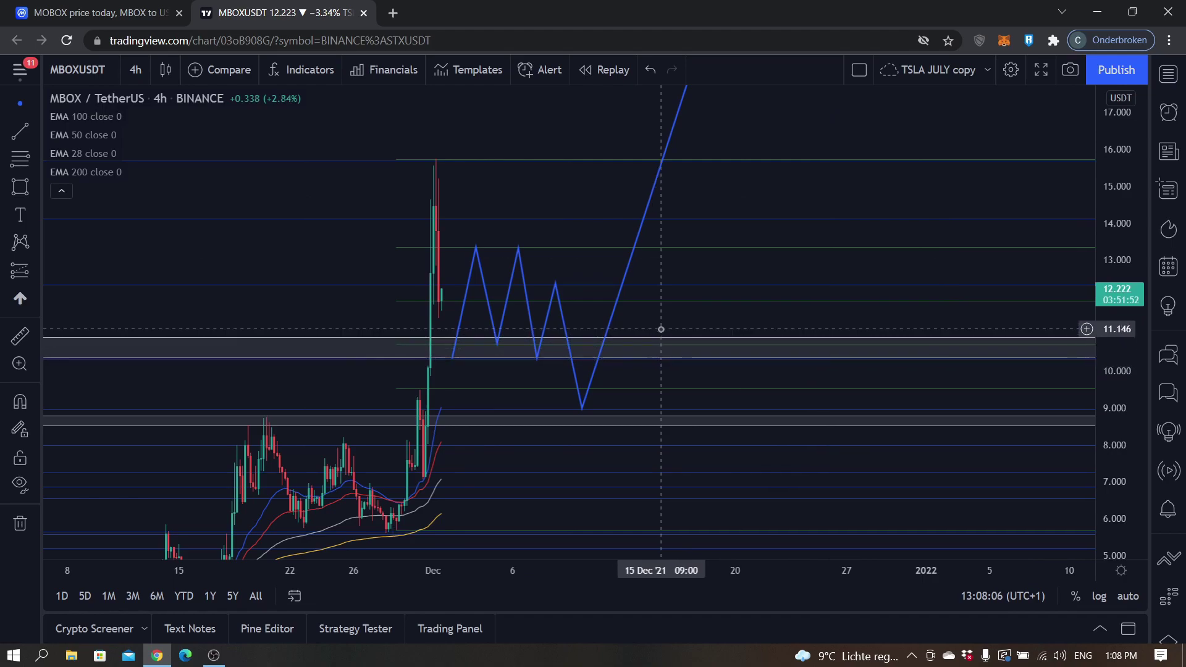
Raise the projected path's final low to about 10.352, at the lower edge of the upper support zone
drag(661, 329, 619, 297)
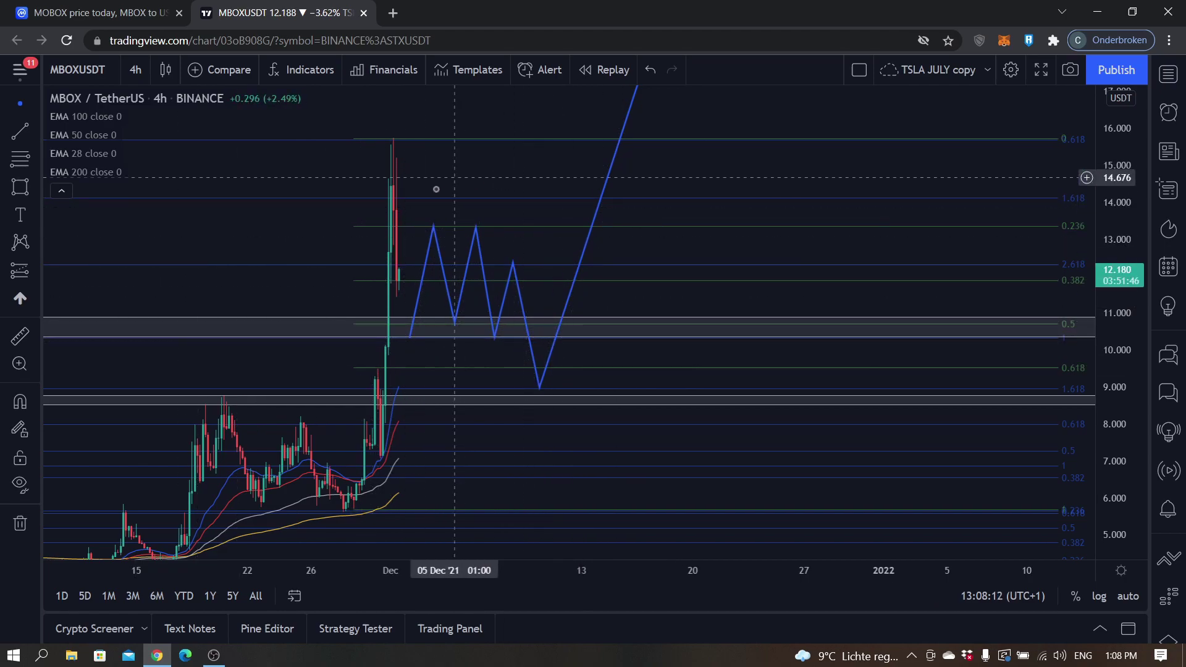
drag(298, 293, 242, 288)
drag(582, 355, 573, 357)
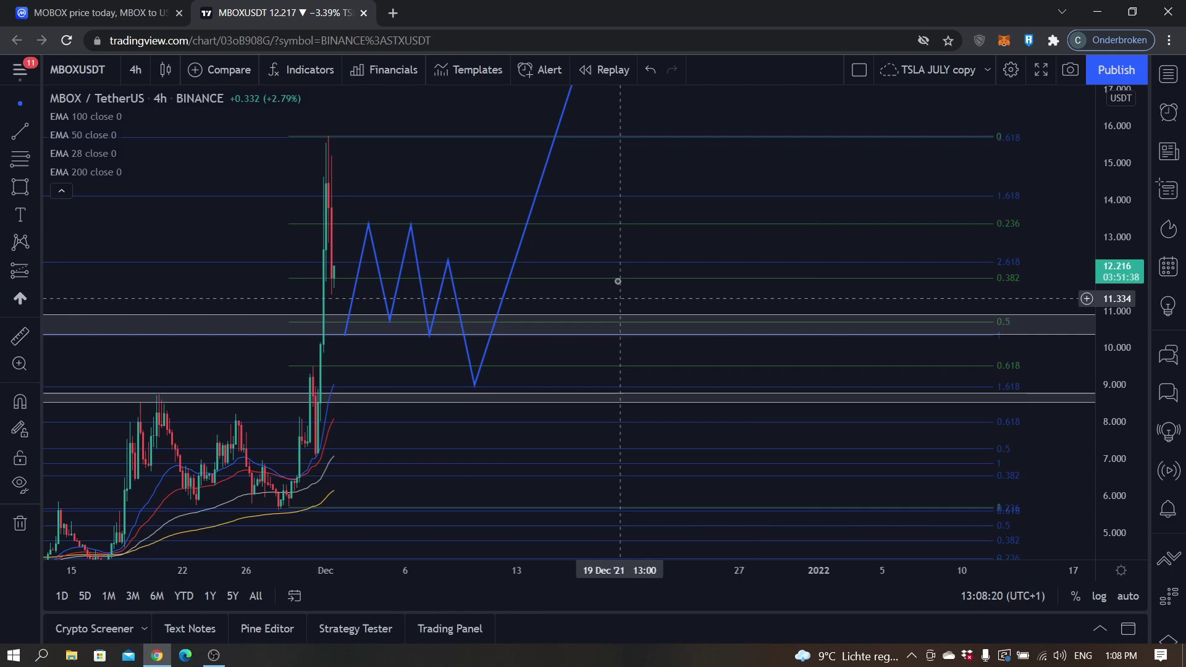
scroll(626, 243, right, 3)
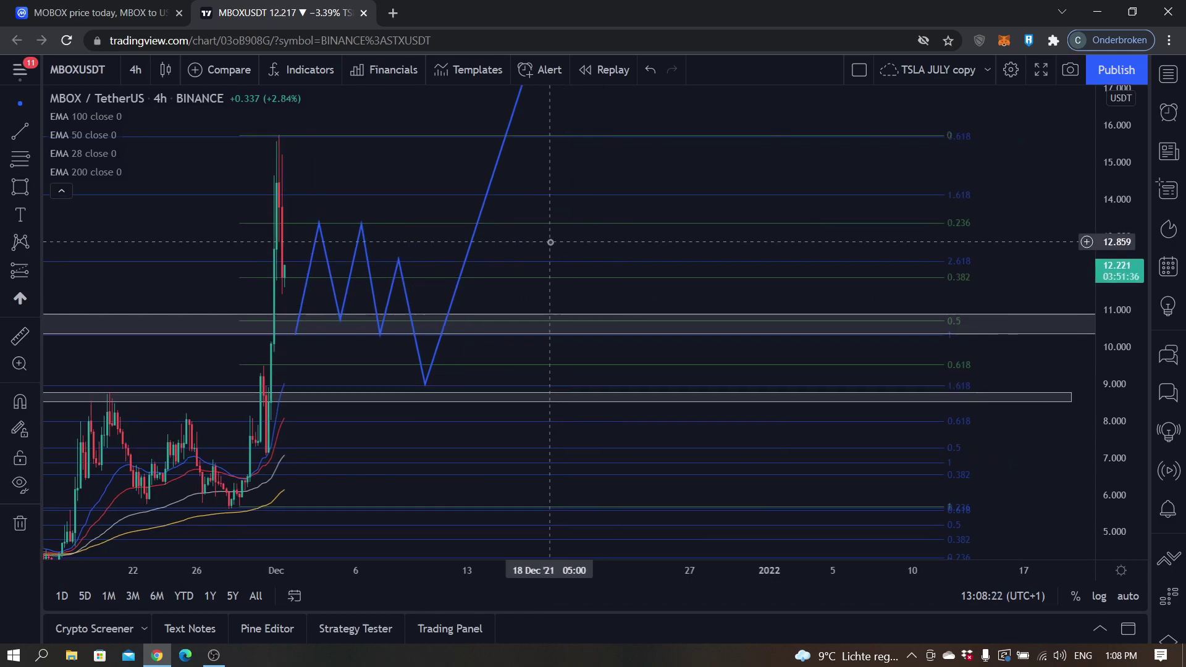
scroll(548, 244, left, 5)
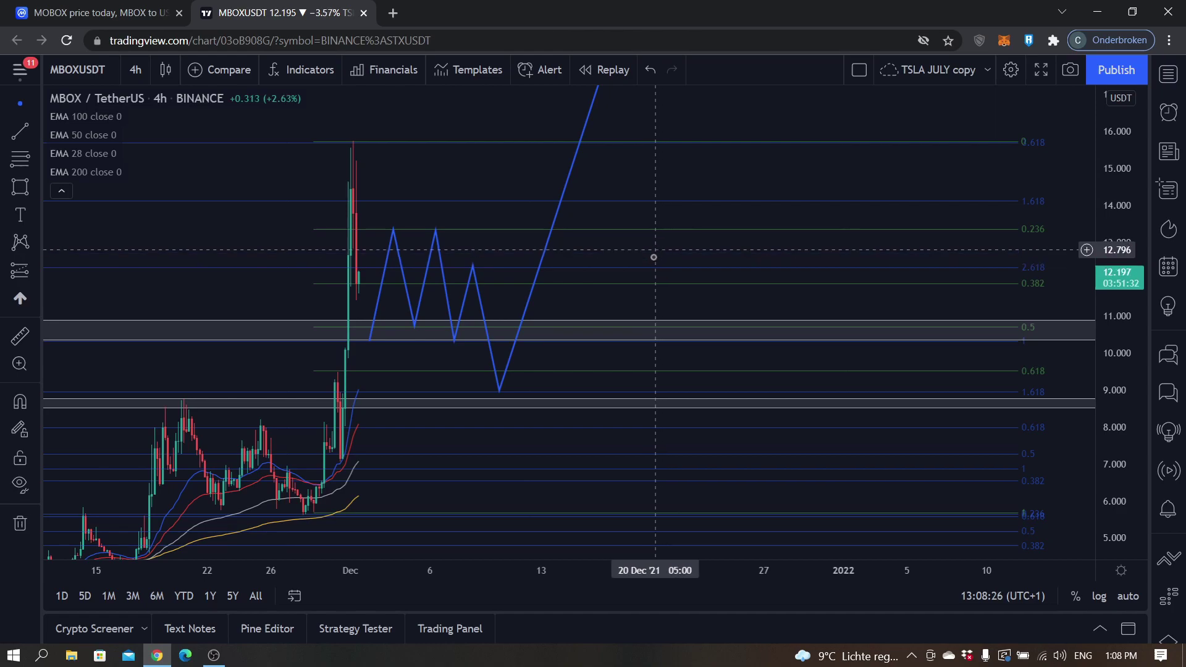
drag(700, 283, 688, 286)
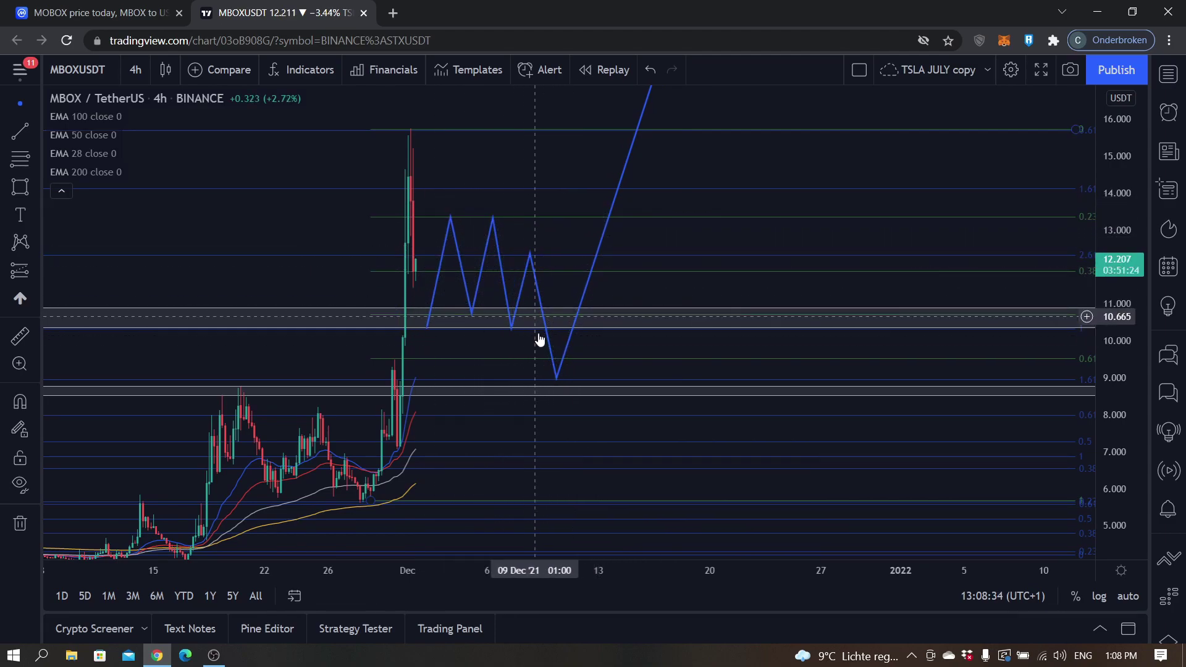
mouse_move(558, 377)
mouse_down()
mouse_move(560, 358)
mouse_move(561, 381)
mouse_up()
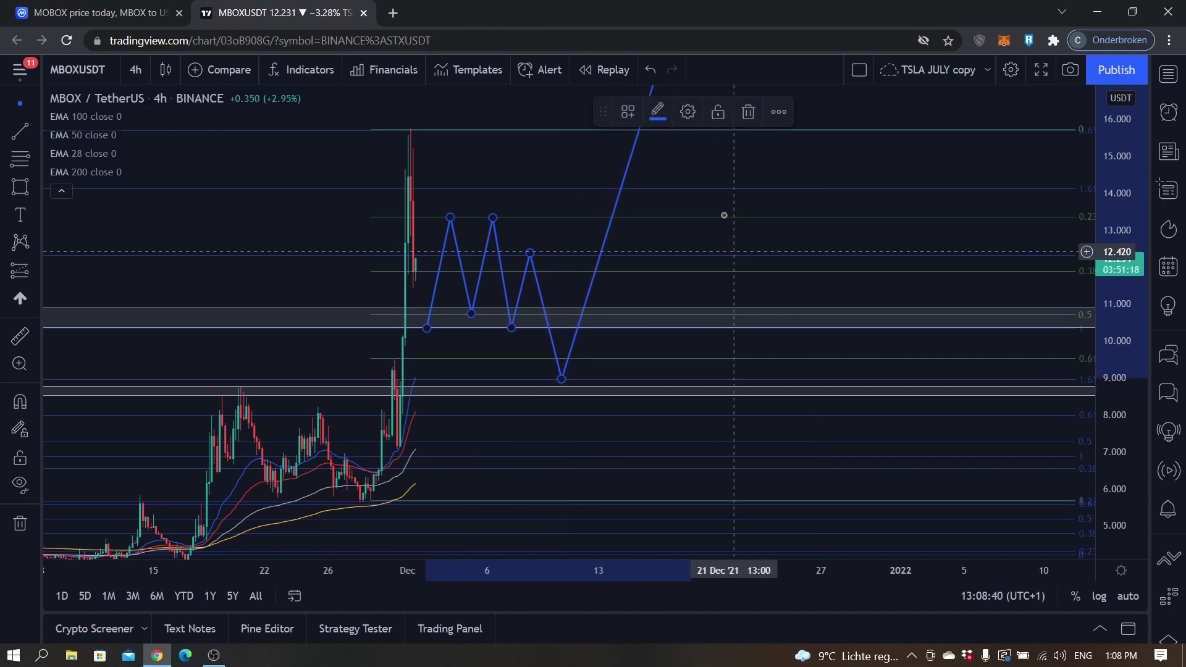
drag(698, 228, 687, 248)
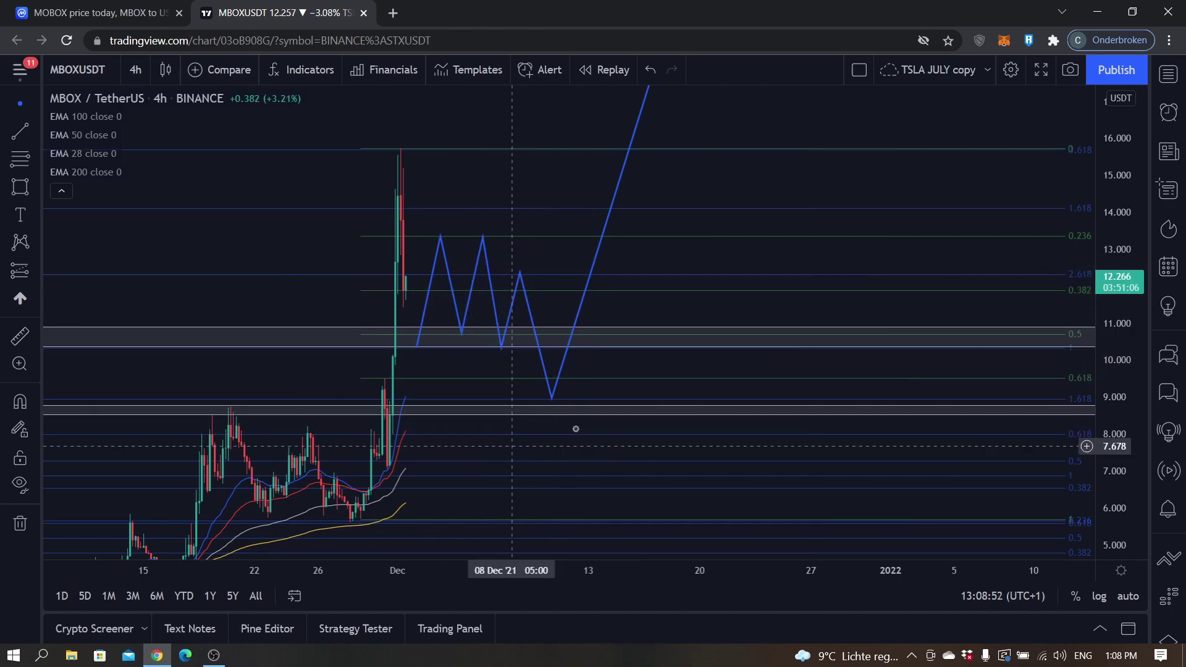
drag(682, 306, 603, 362)
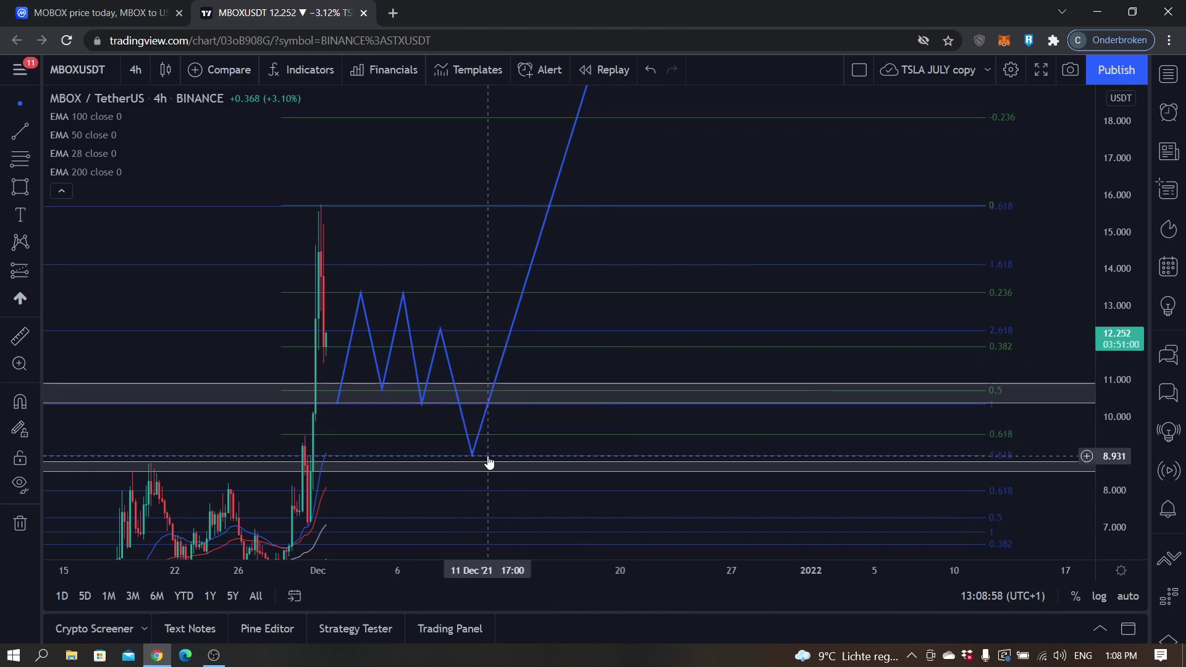
drag(473, 455, 473, 405)
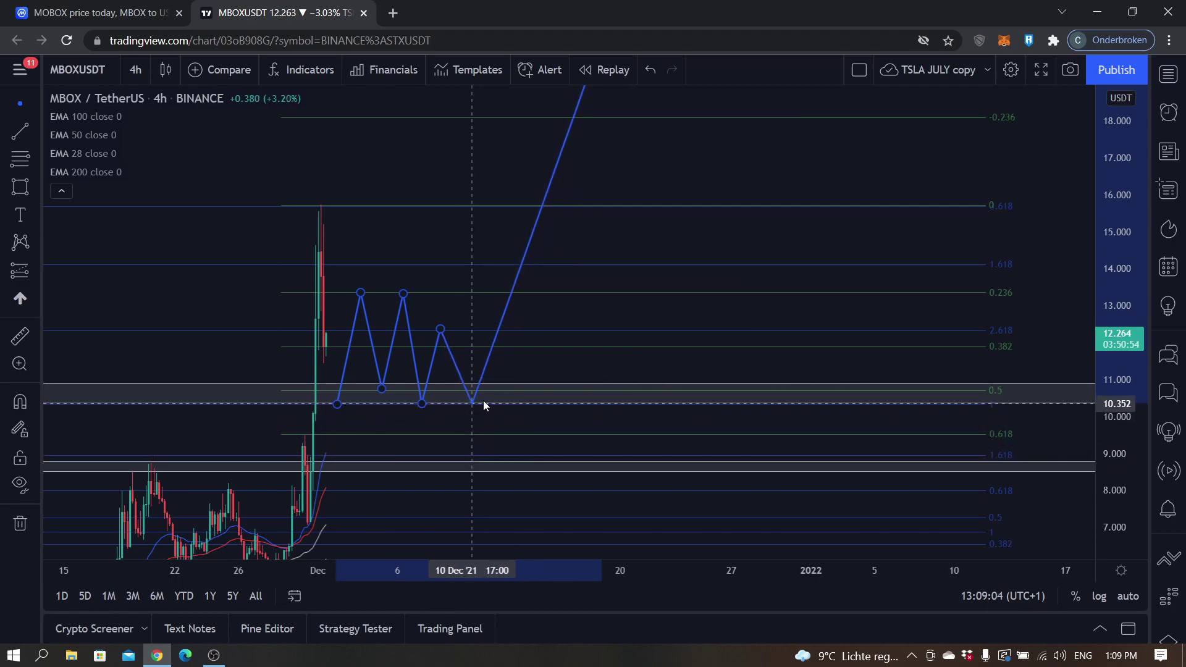
Draw a stepped Path from the final low through about 15.6, 14.0, 18.7 and 18.1, ending near 20.3
drag(569, 307, 556, 385)
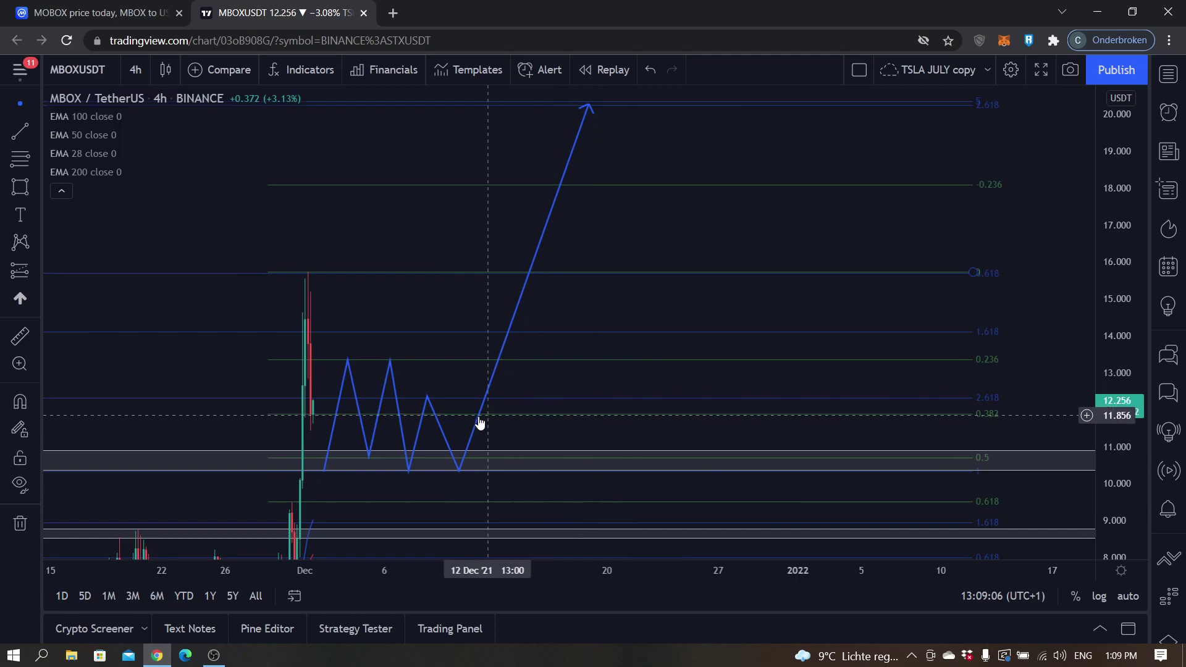
click(38, 191)
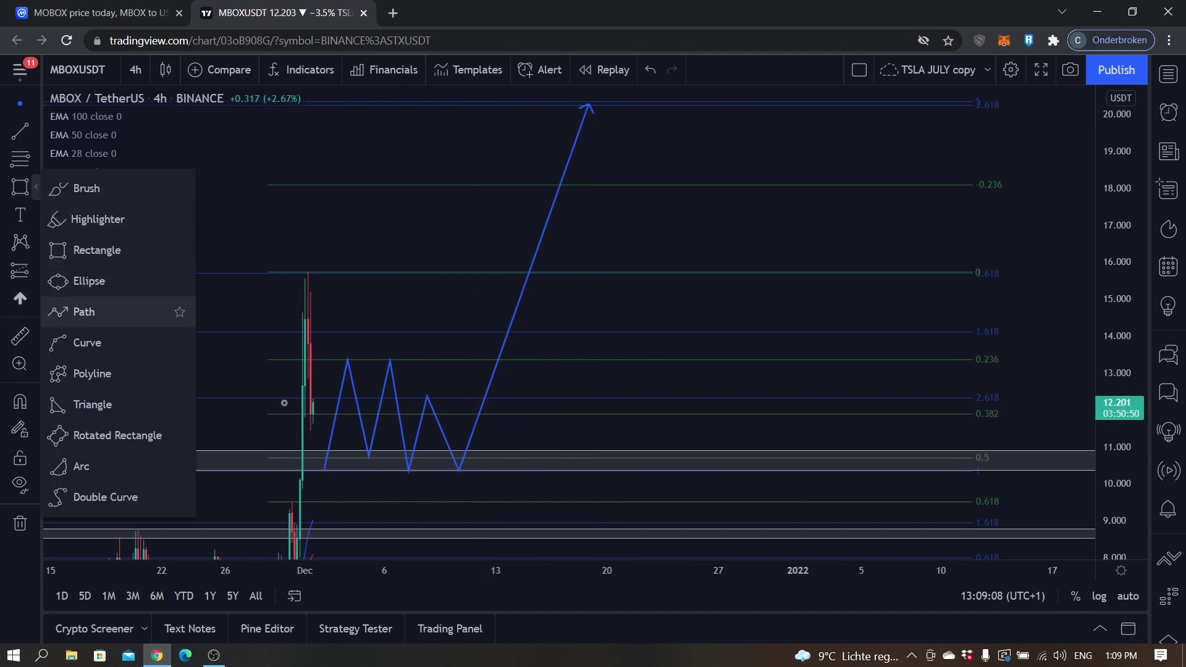
click(81, 310)
click(461, 470)
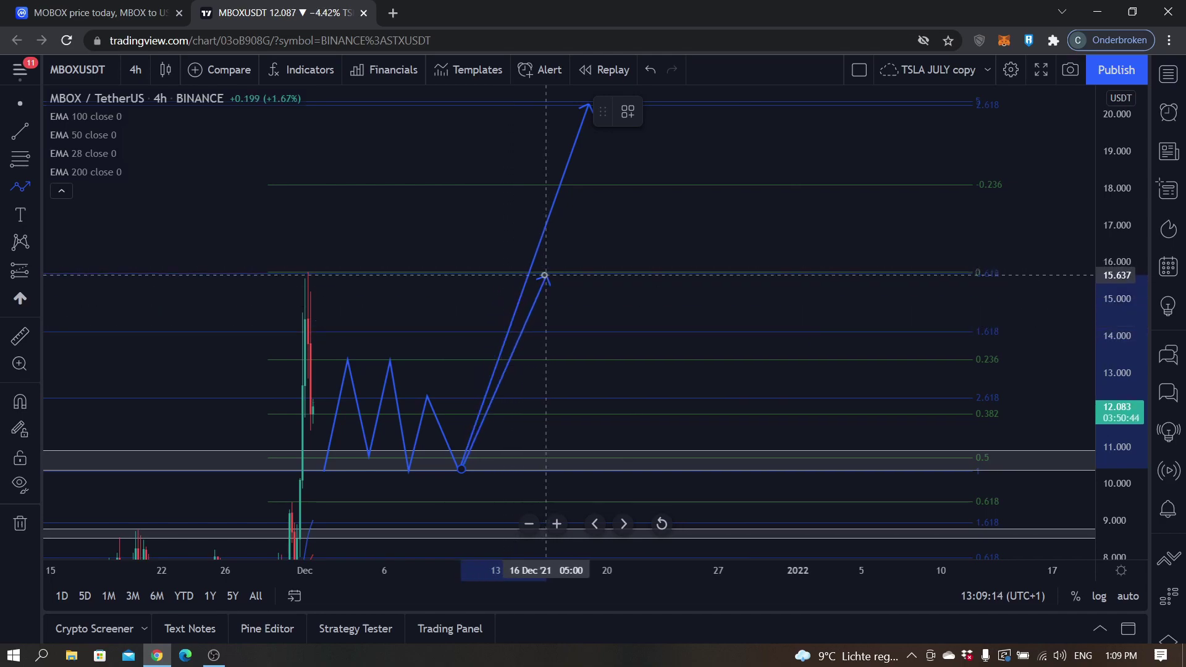
click(544, 274)
click(557, 334)
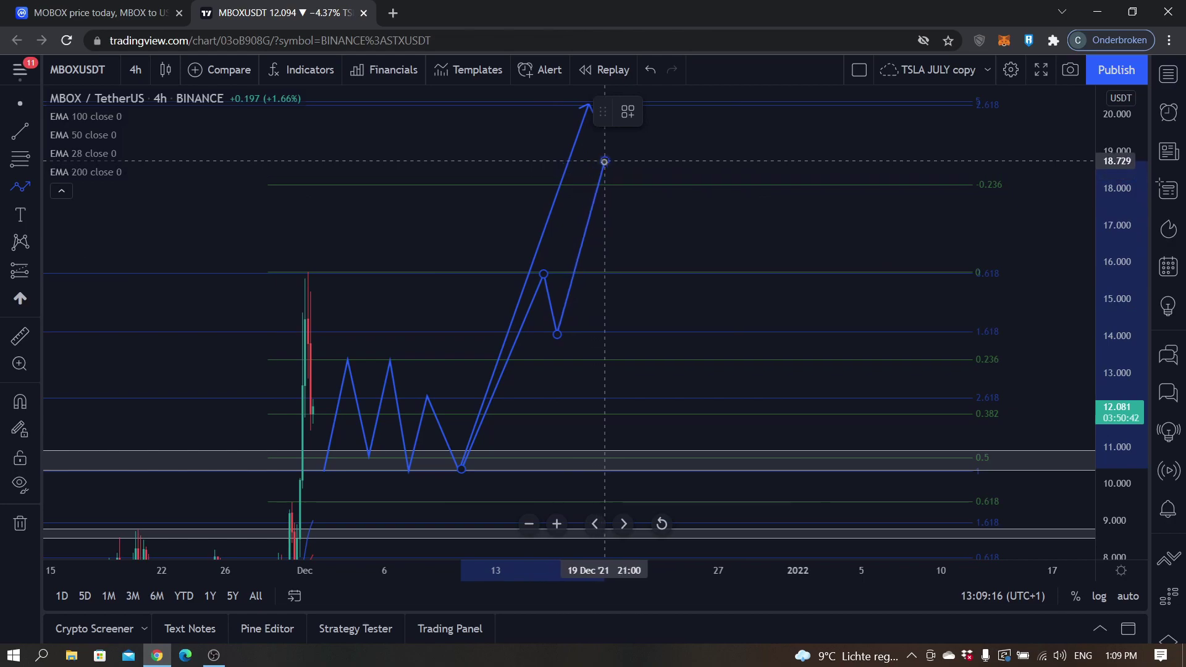
click(605, 161)
click(616, 186)
double_click(653, 107)
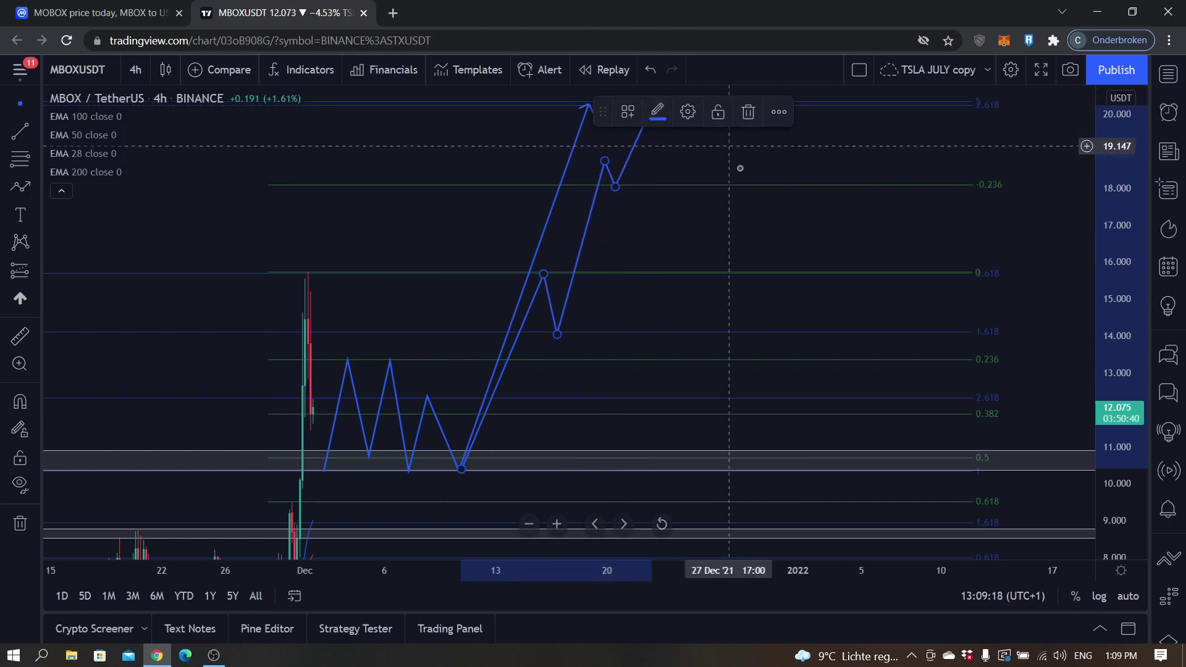
Delete the stepped alternative path beside the original projection
mouse_move(781, 143)
mouse_down()
mouse_move(758, 195)
mouse_move(712, 178)
mouse_up()
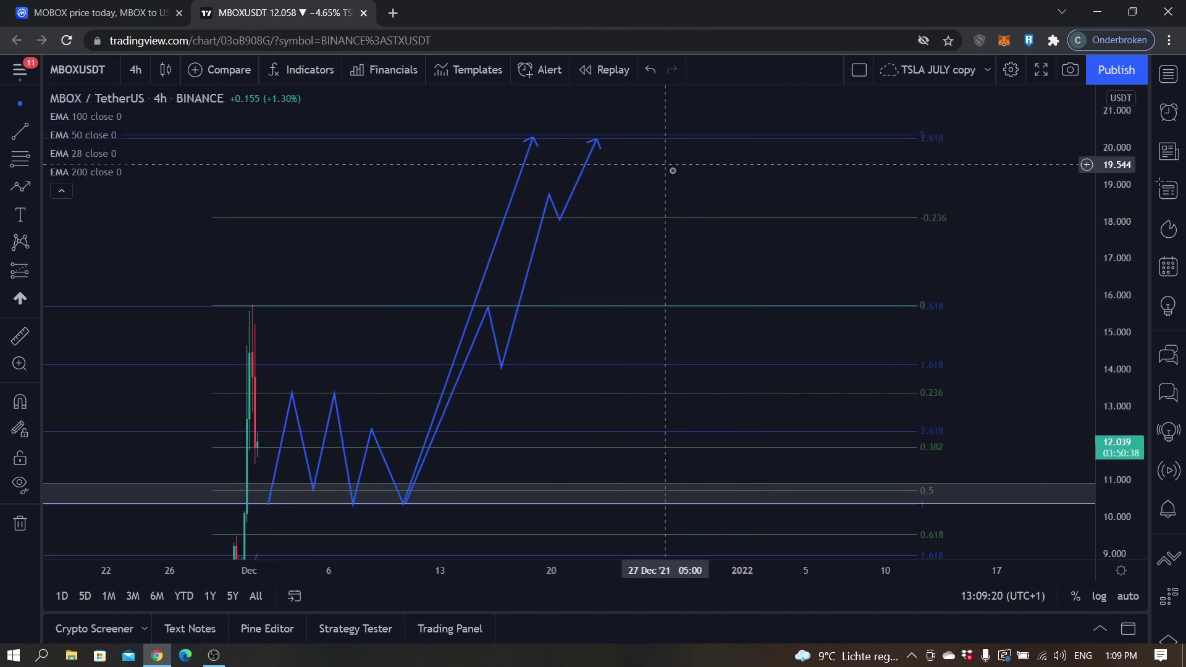
click(578, 186)
click(746, 111)
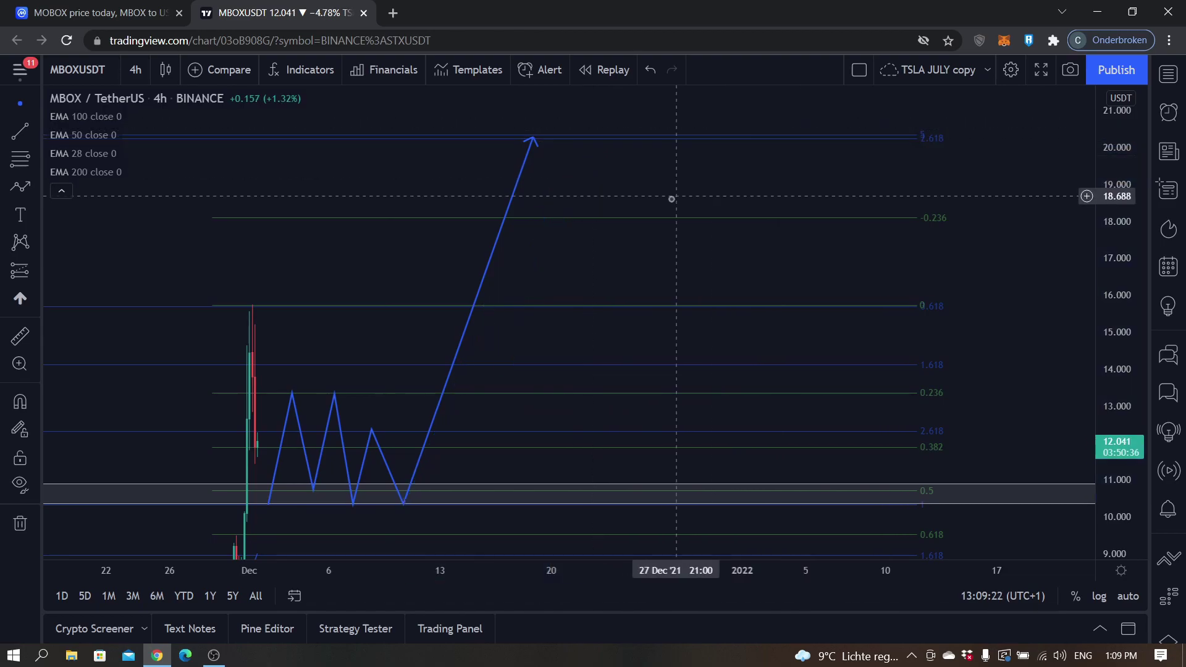
Measure the potential gain from about 12.101 to a 20.430 target with a Long Position, and delete that drawing
drag(675, 198, 892, 157)
drag(1116, 281, 1116, 307)
drag(813, 302, 887, 278)
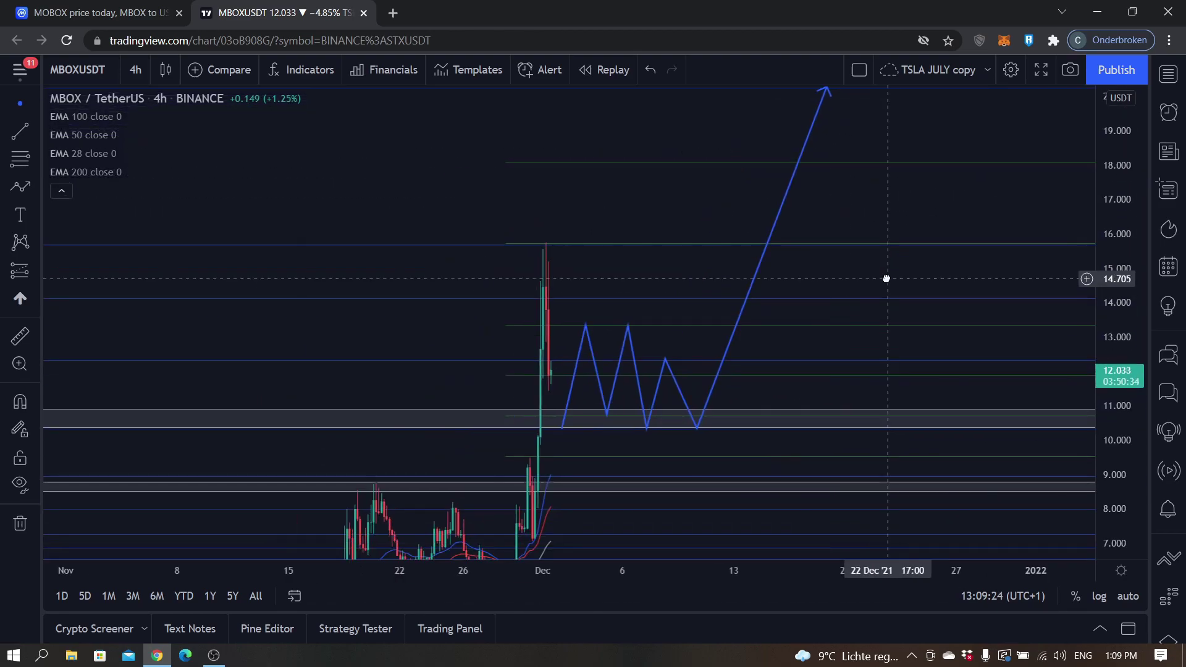
drag(873, 207, 821, 267)
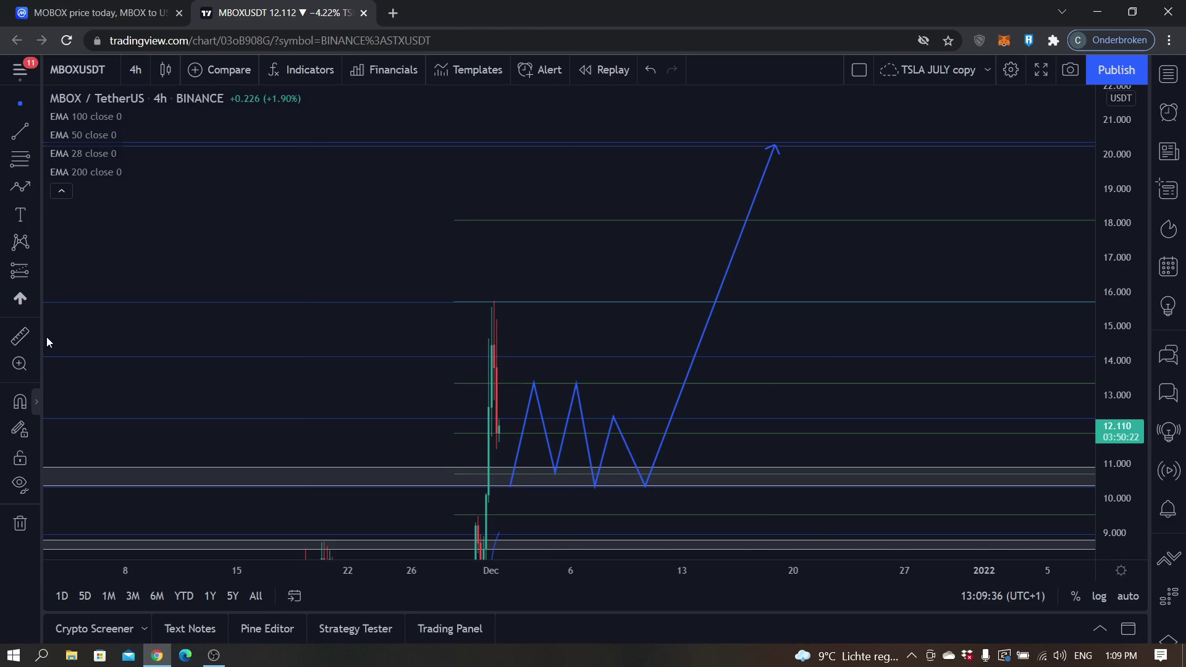
click(487, 426)
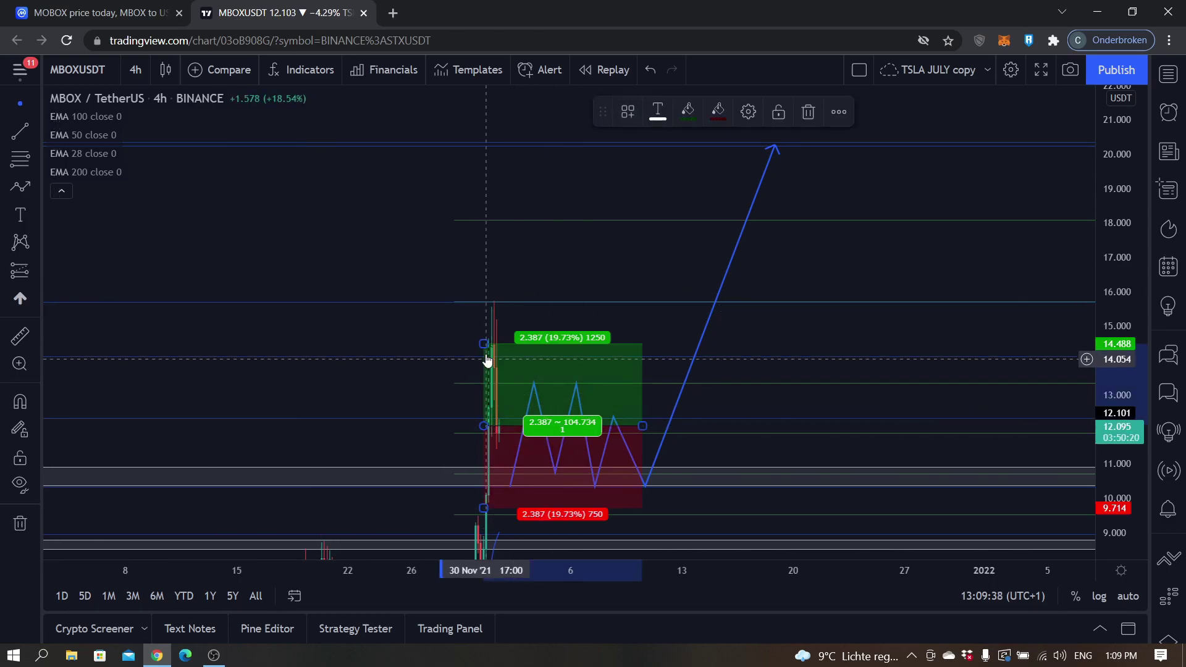
mouse_move(484, 343)
mouse_down()
mouse_move(484, 129)
mouse_move(484, 139)
mouse_up()
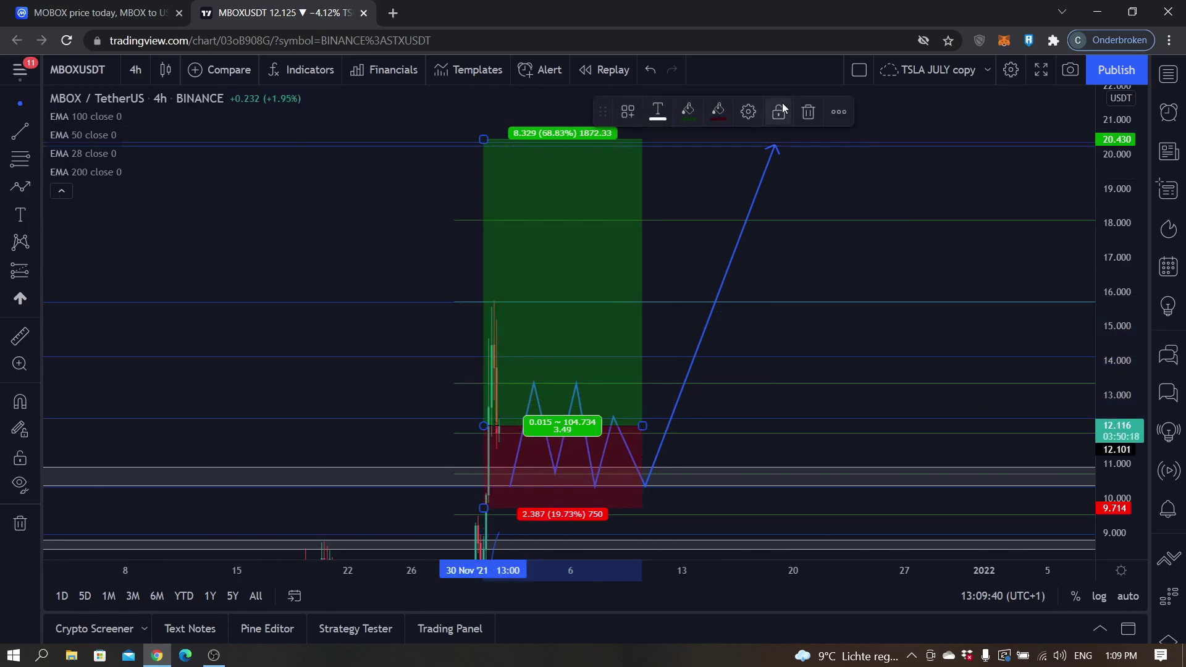
click(808, 112)
Compare MOBOX's market cap on CoinMarketCap with the projected price target on the MBOXUSDT chart
click(68, 6)
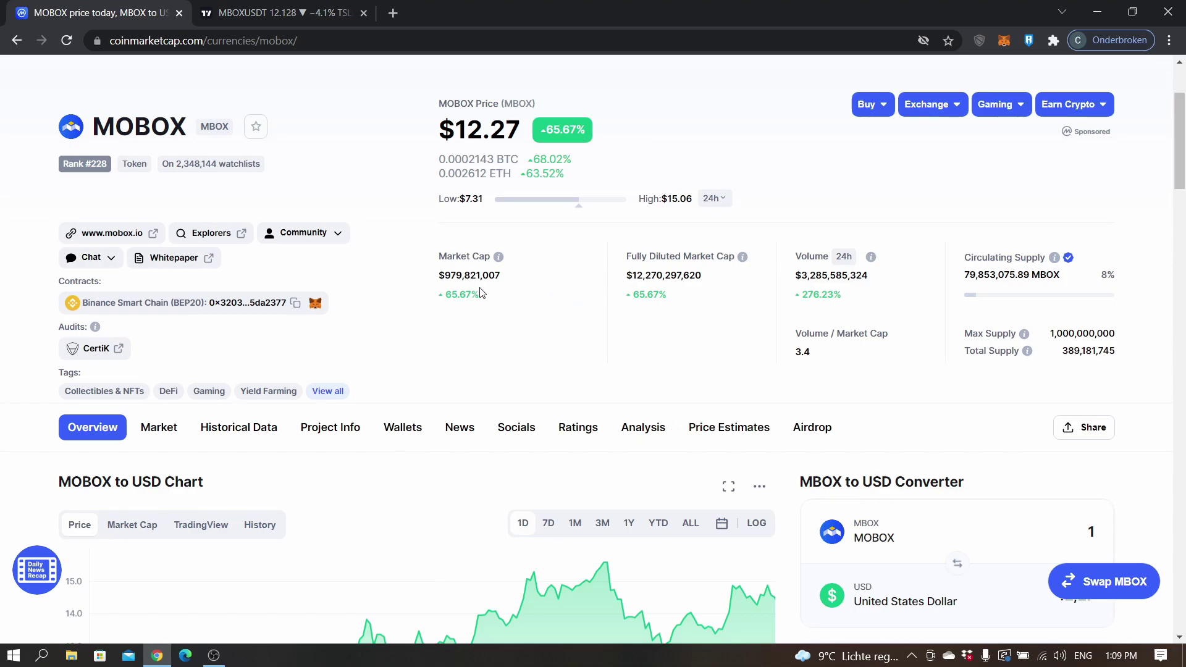
click(321, 22)
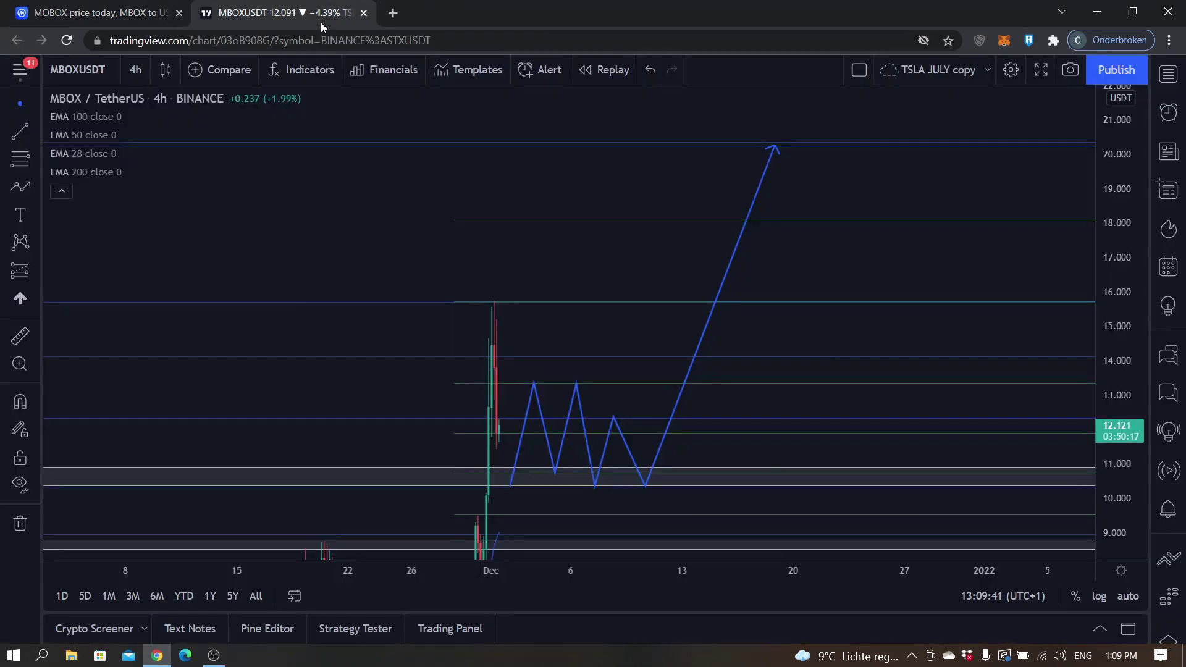
click(74, 12)
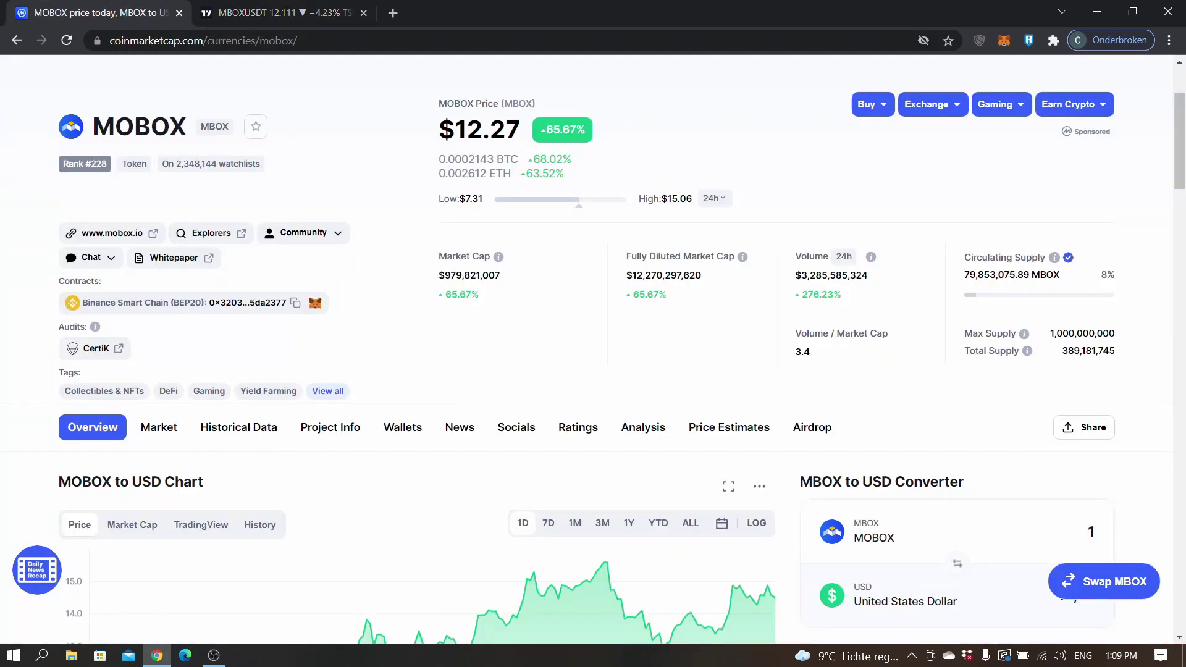
click(260, 12)
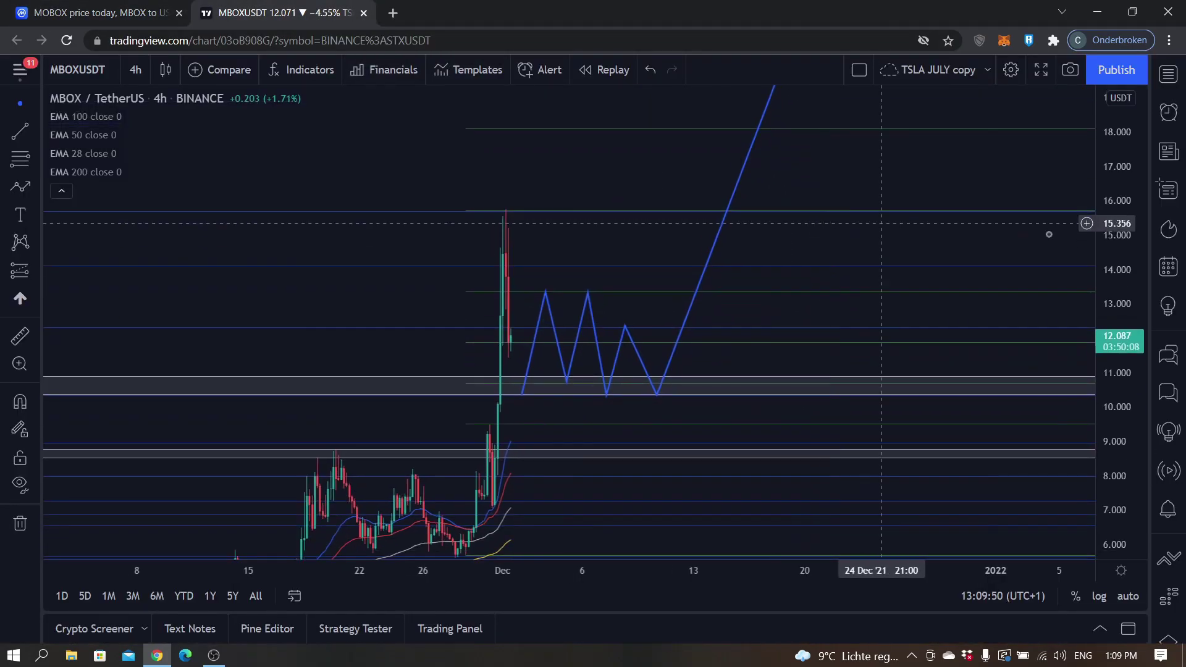
drag(1127, 226, 1126, 243)
drag(910, 199, 892, 266)
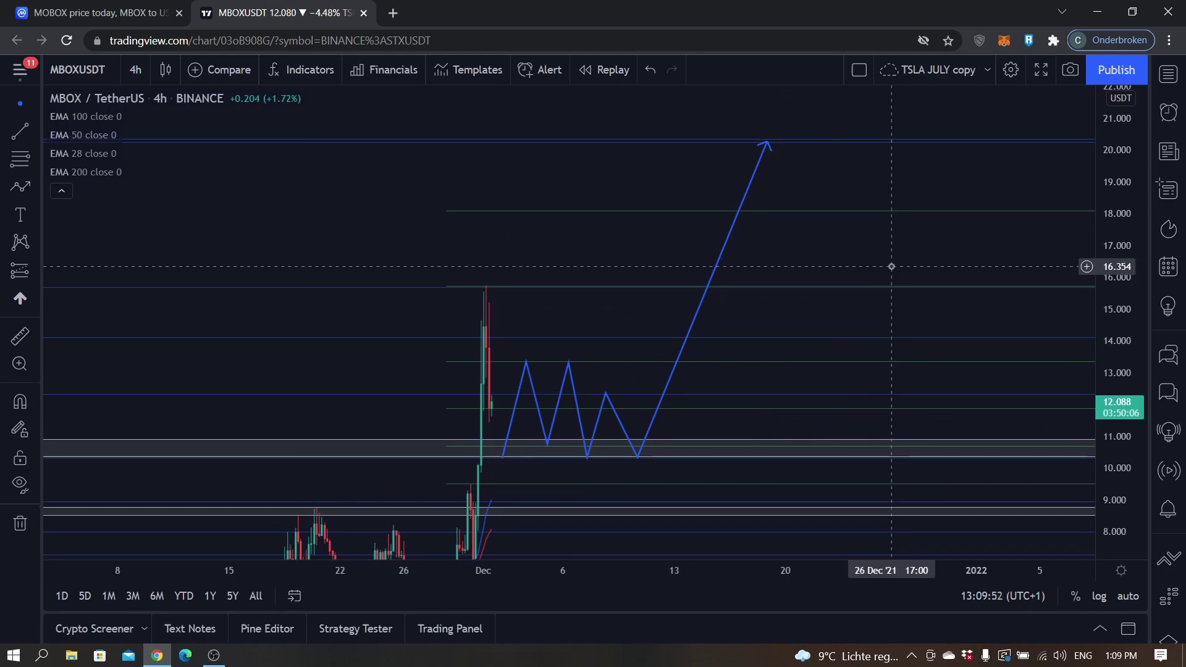